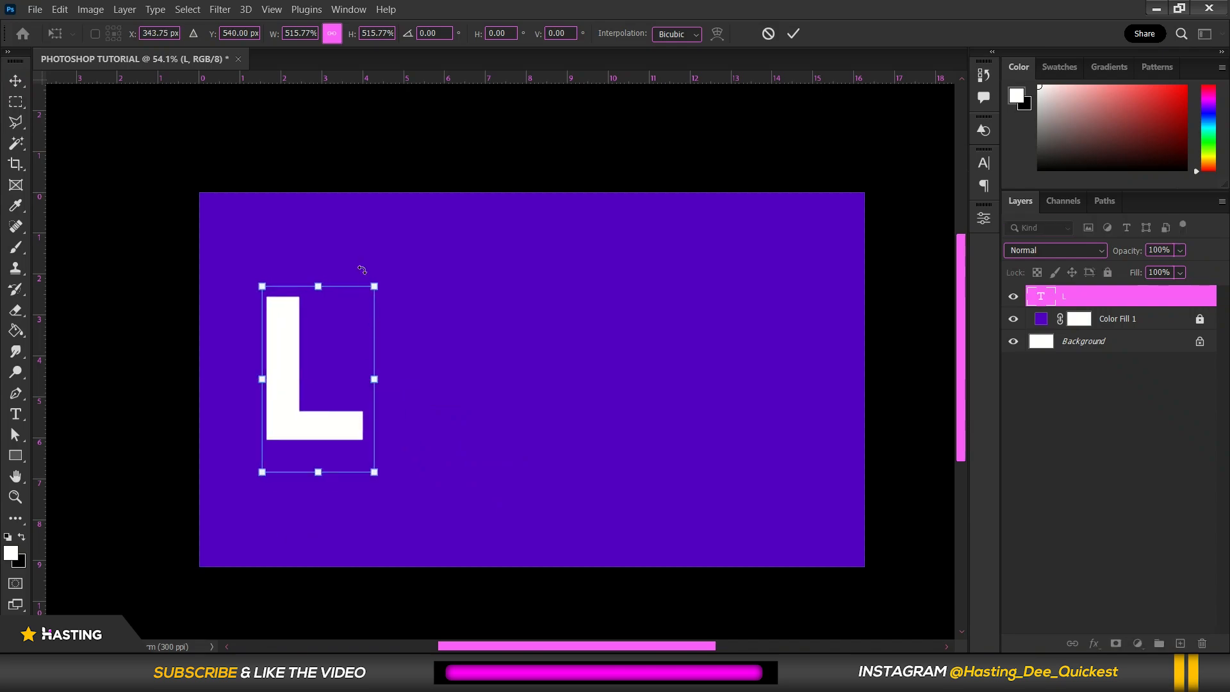
Scale the letter L down to about 483% and apply the transform
drag(375, 289, 356, 301)
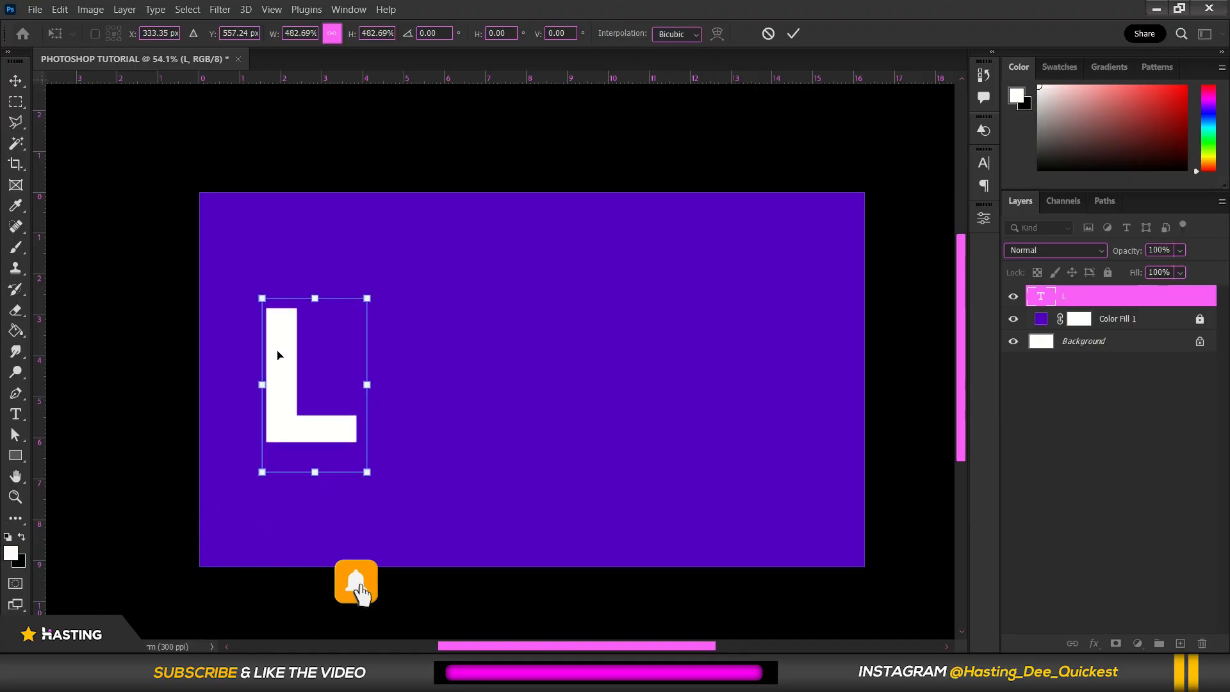
key(Return)
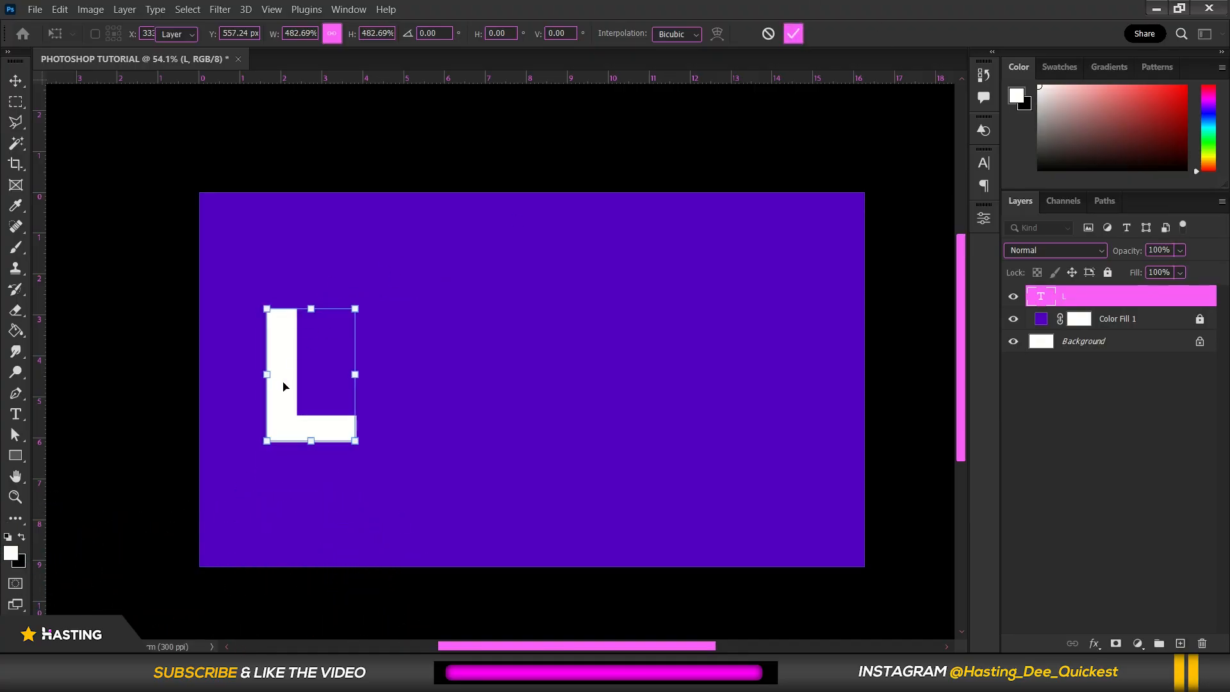
Duplicate the L layer three times and place the copies side by side in a row beside the original
click(287, 375)
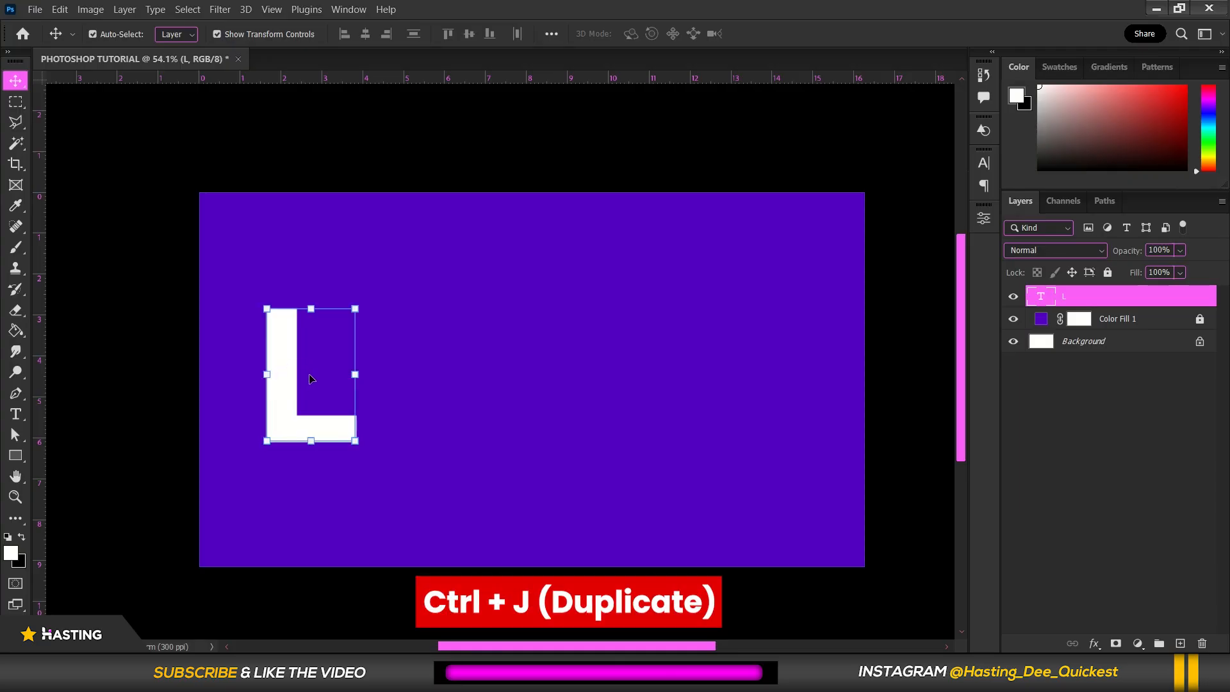
key(ctrl+j)
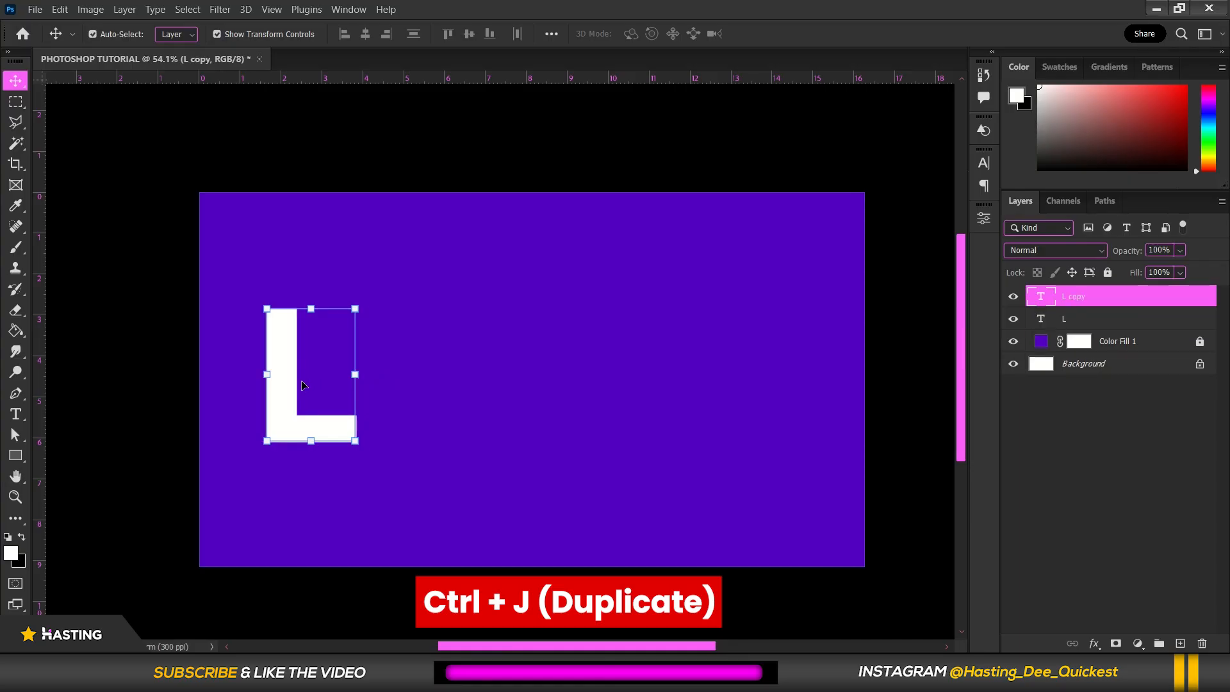
drag(292, 382, 398, 399)
key(ctrl)
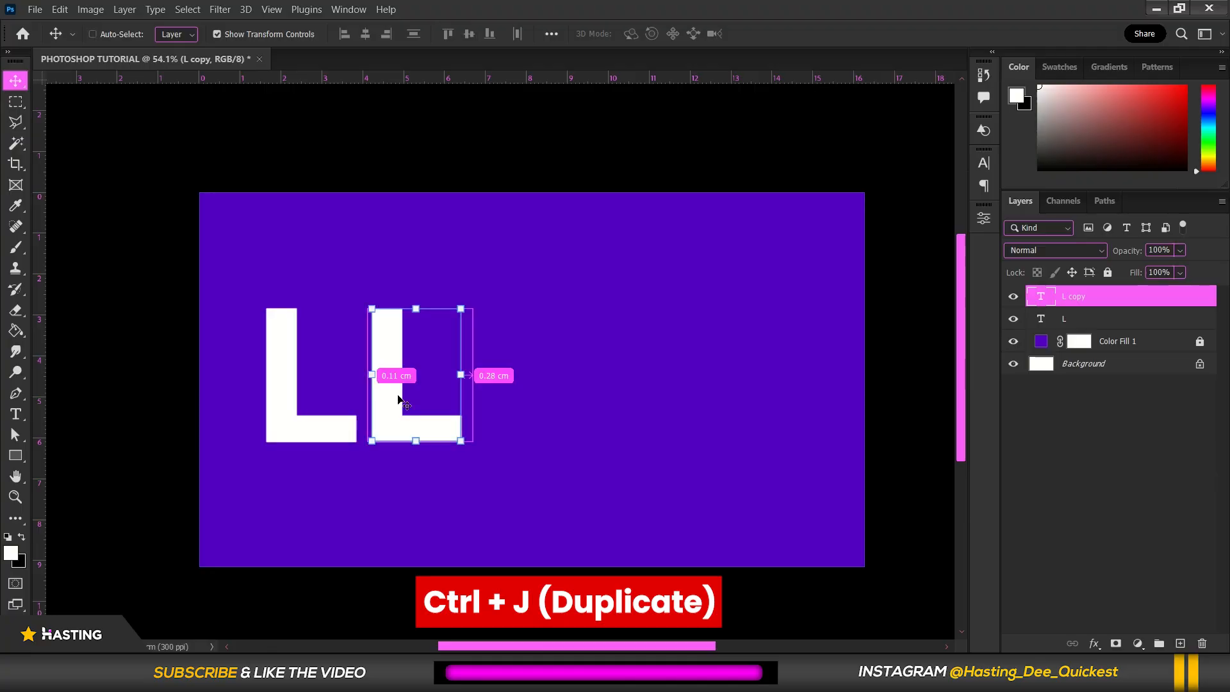
key(ctrl+j)
drag(398, 400, 494, 409)
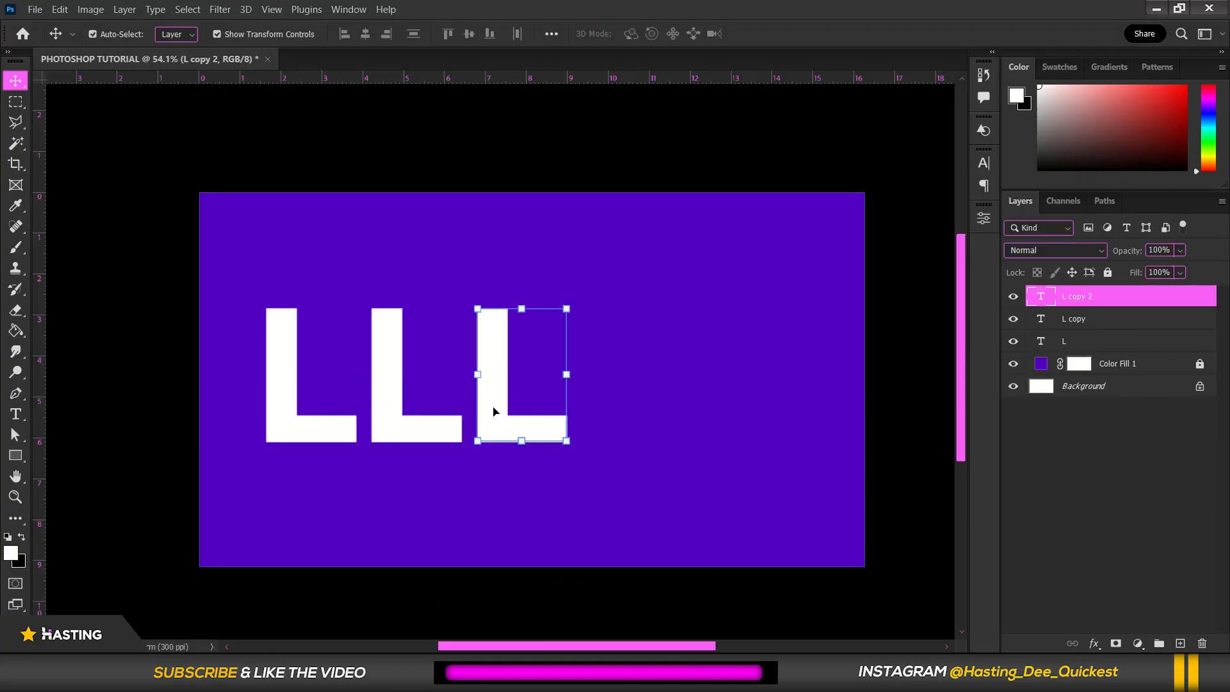
key(ctrl+j)
drag(495, 411, 646, 414)
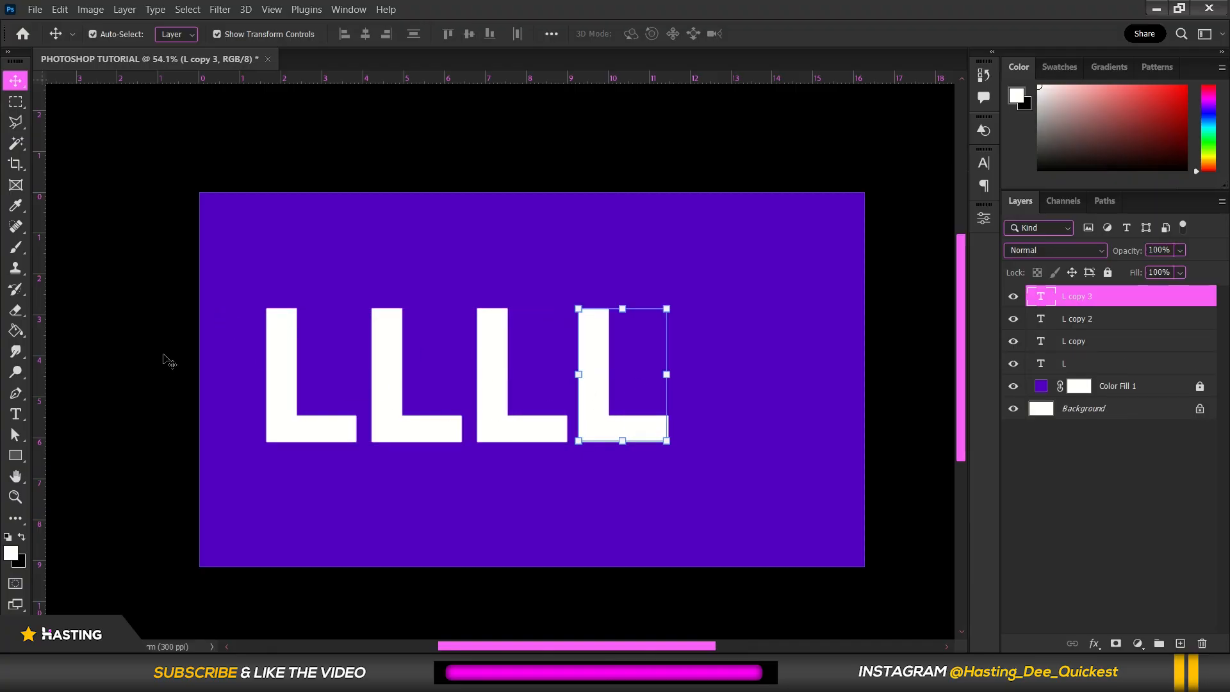
Replace the three copied letters with O, V and E so the row spells LOVE
double_click(400, 395)
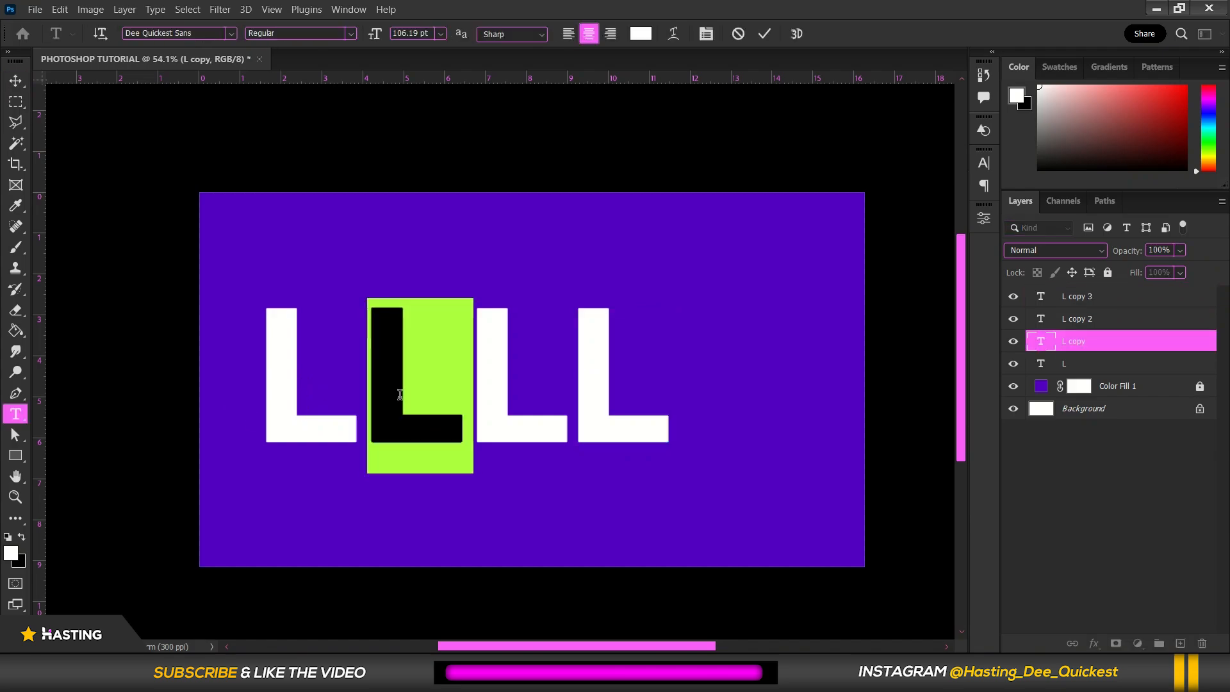
text(O)
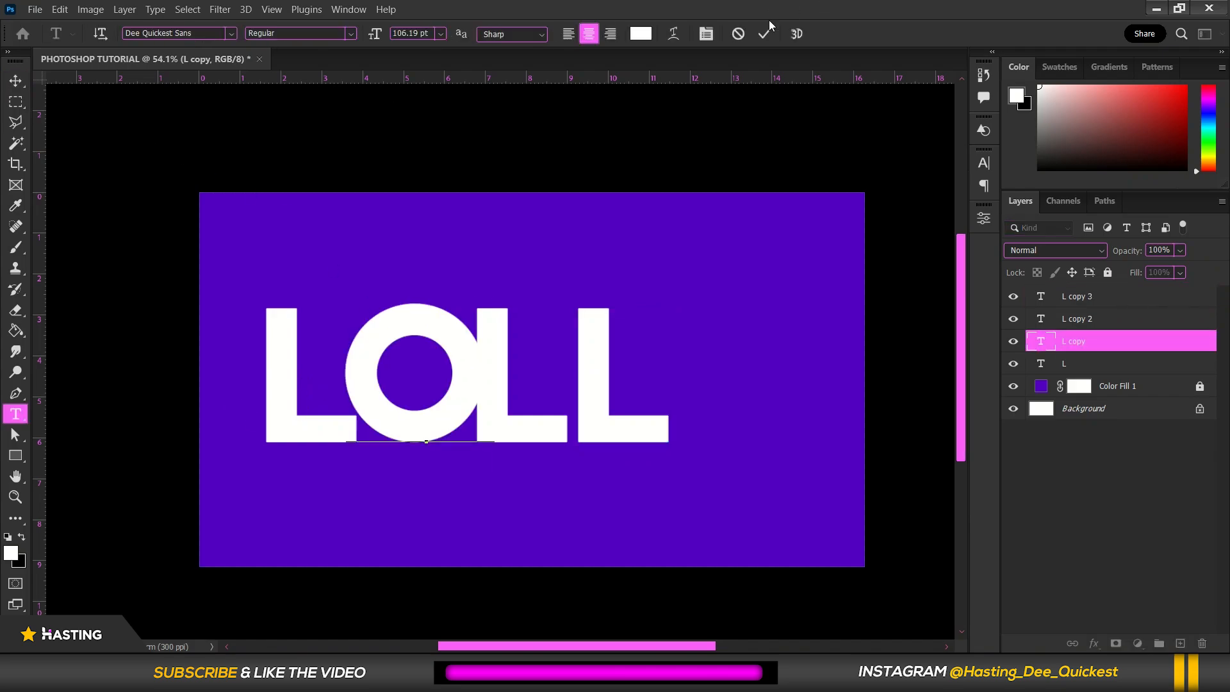
key(ctrl+Return)
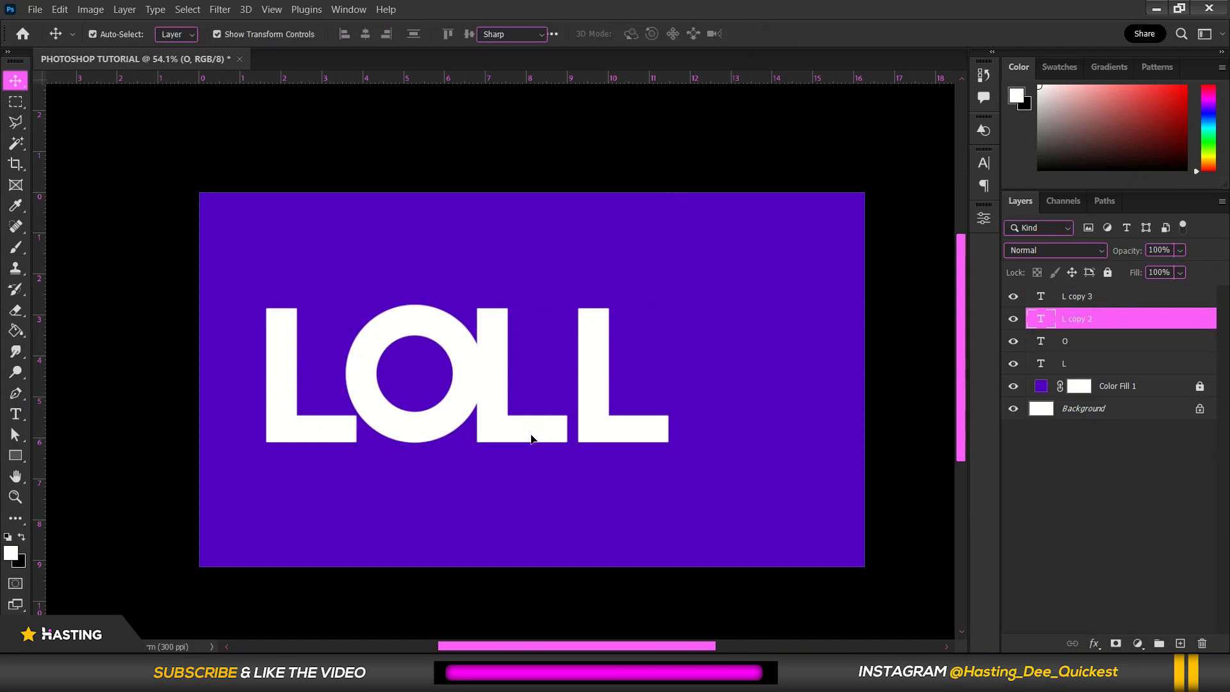
double_click(531, 433)
text(V)
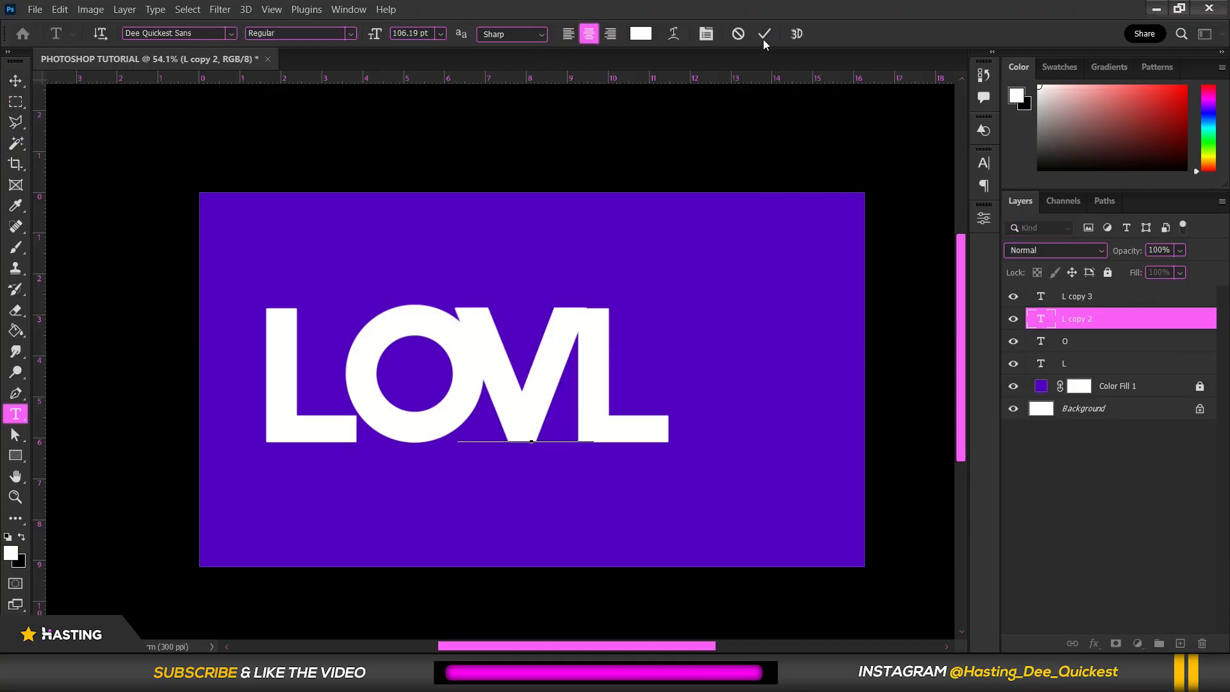
key(ctrl+Return)
ctrl+click(620, 429)
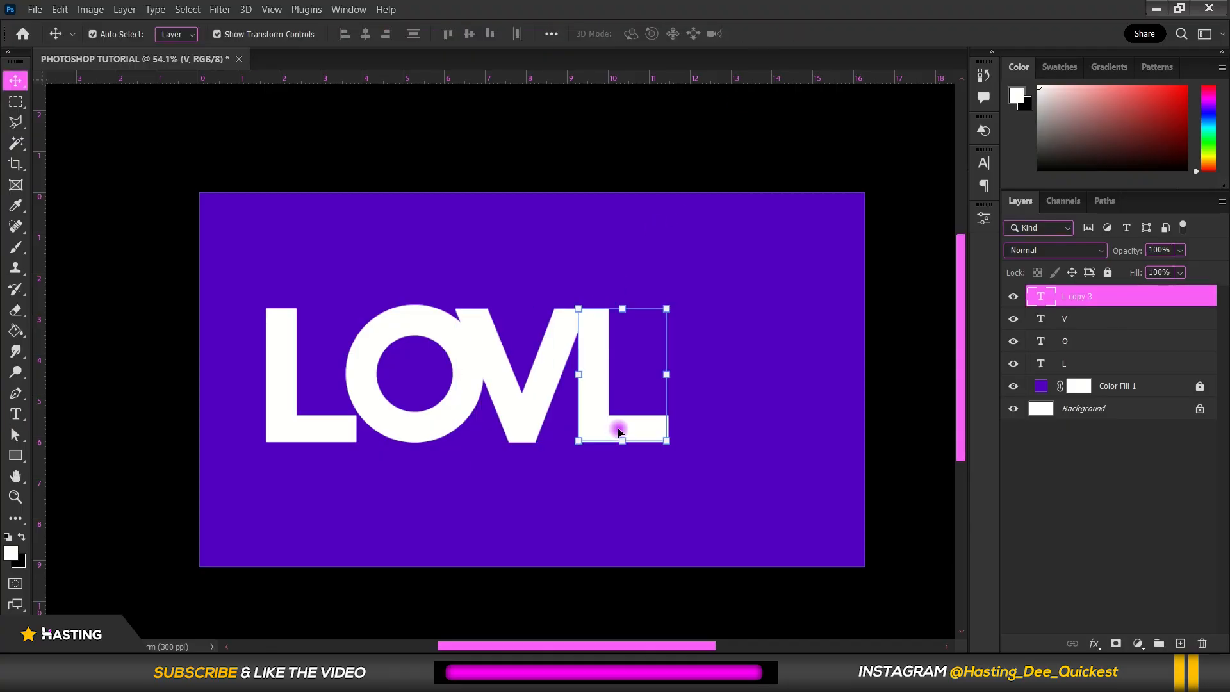
double_click(620, 425)
text(E)
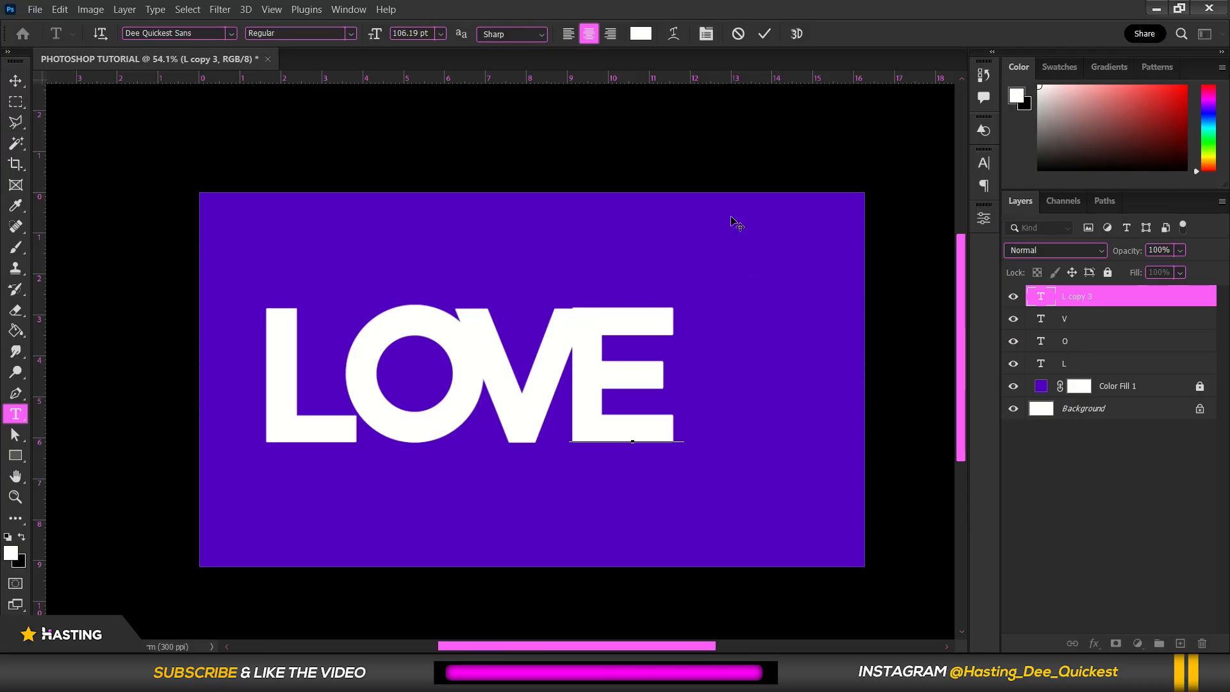
key(ctrl+Return)
key(v)
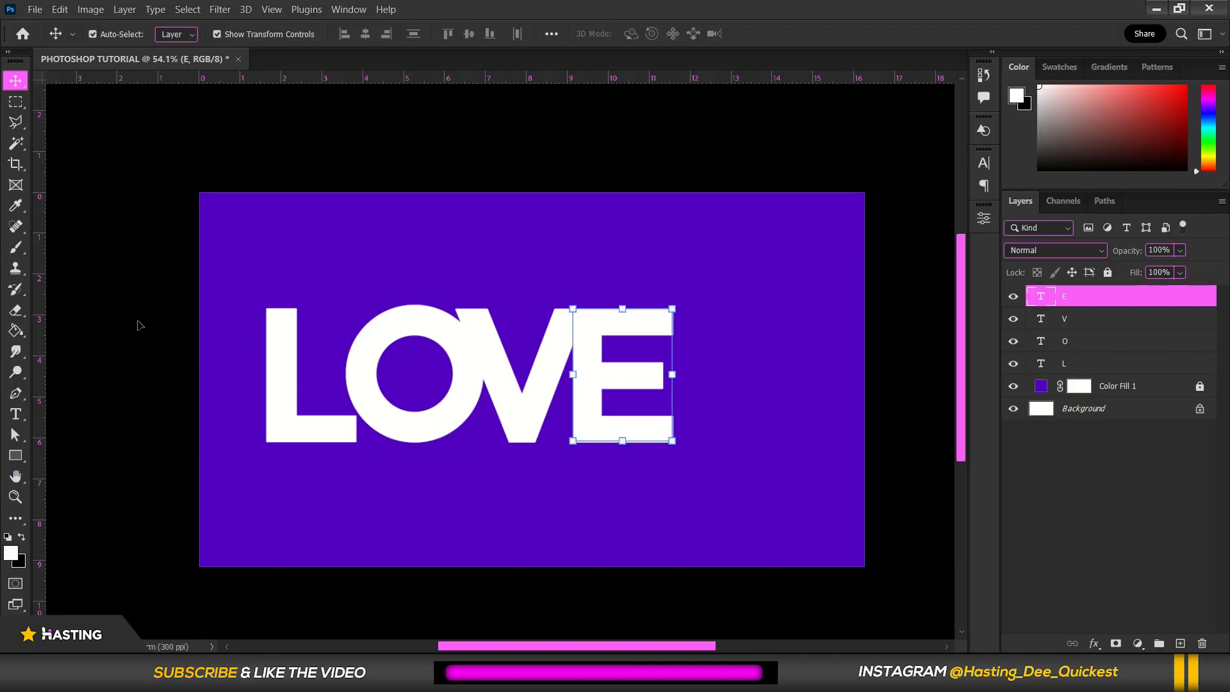
Move the four letters together toward the canvas centre, and shift the L closer so it overlaps the O
drag(209, 349, 599, 433)
drag(493, 407, 541, 424)
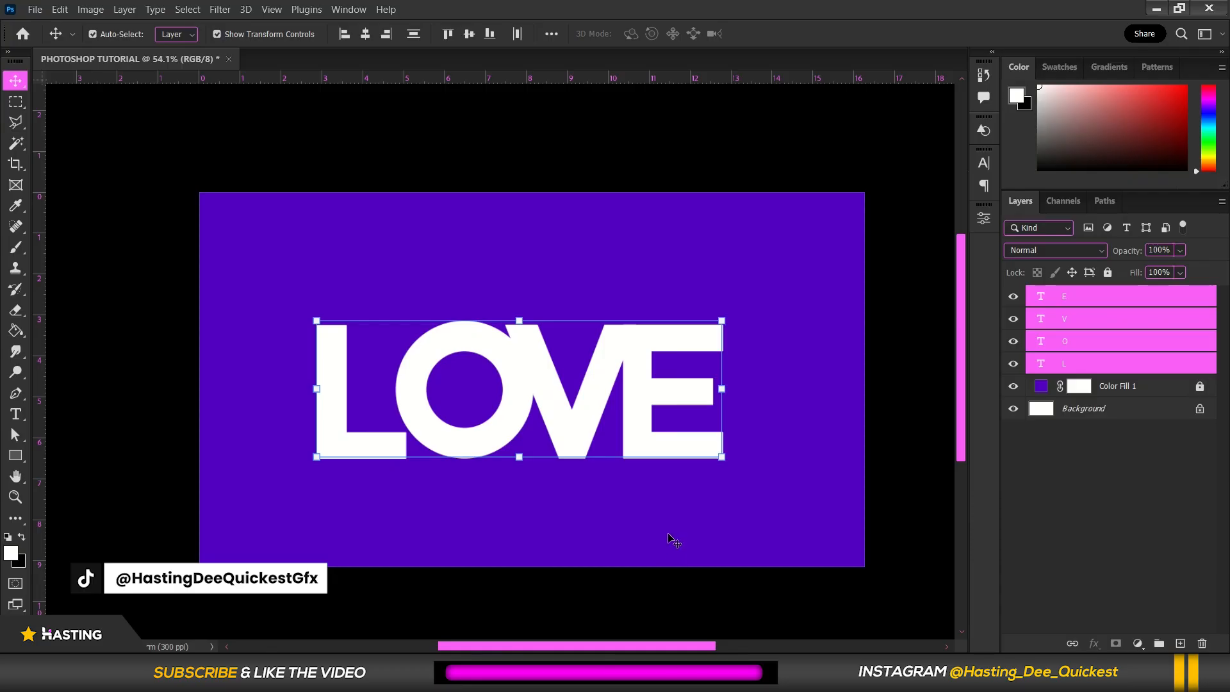
click(357, 447)
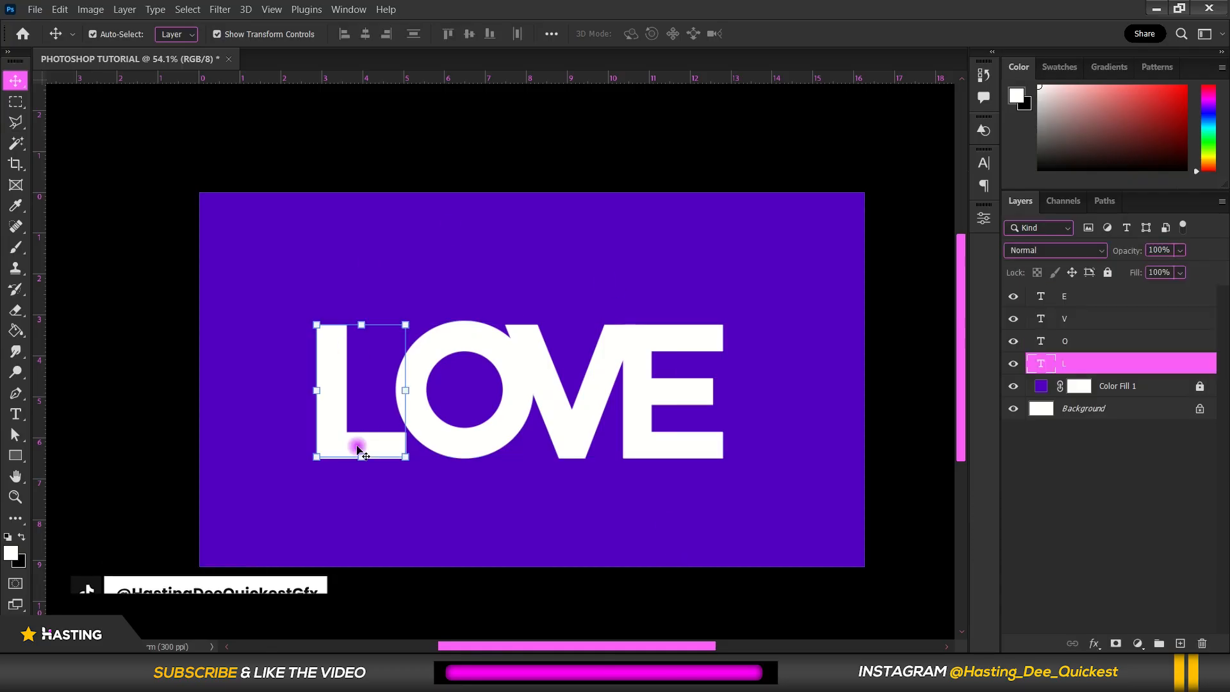
drag(357, 446, 373, 451)
Add a Drop Shadow effect to the L layer and reset its settings to default
right_click(1148, 360)
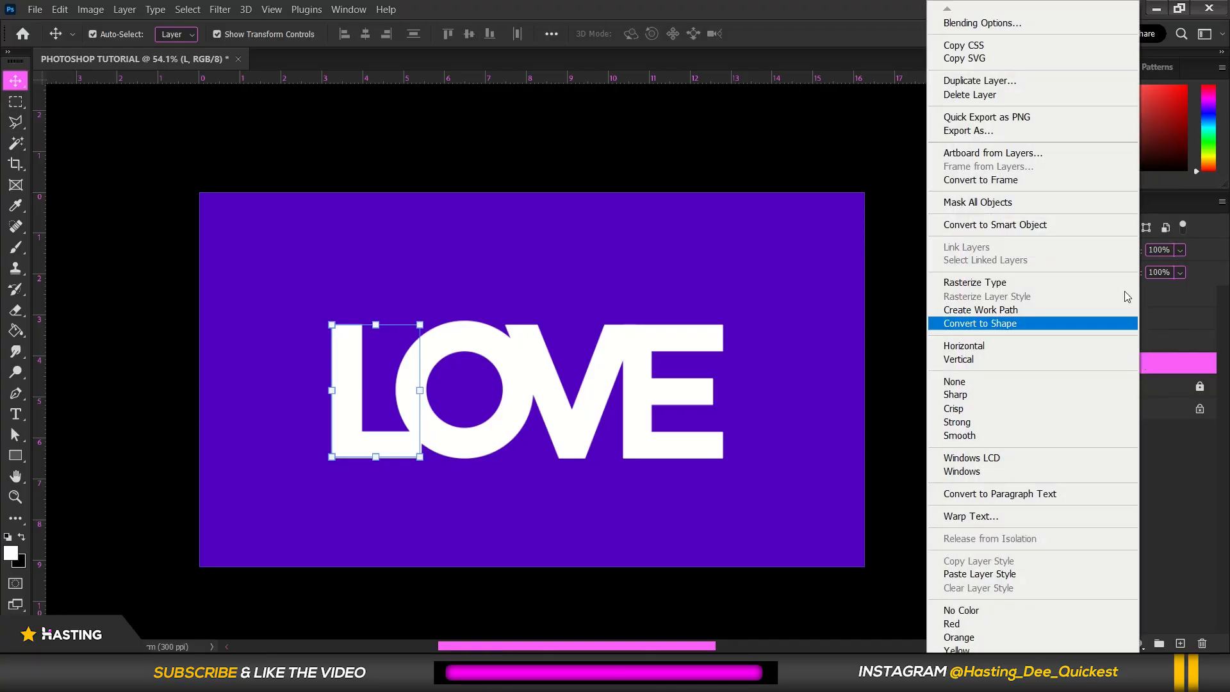
click(1003, 26)
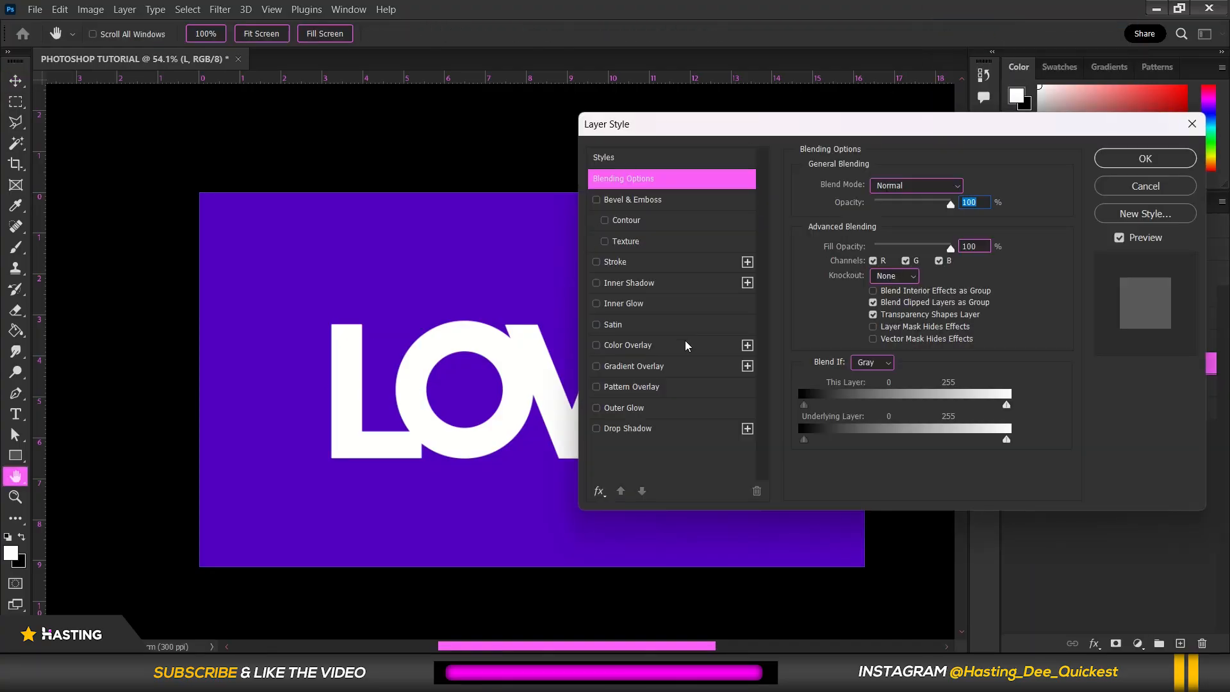
click(639, 429)
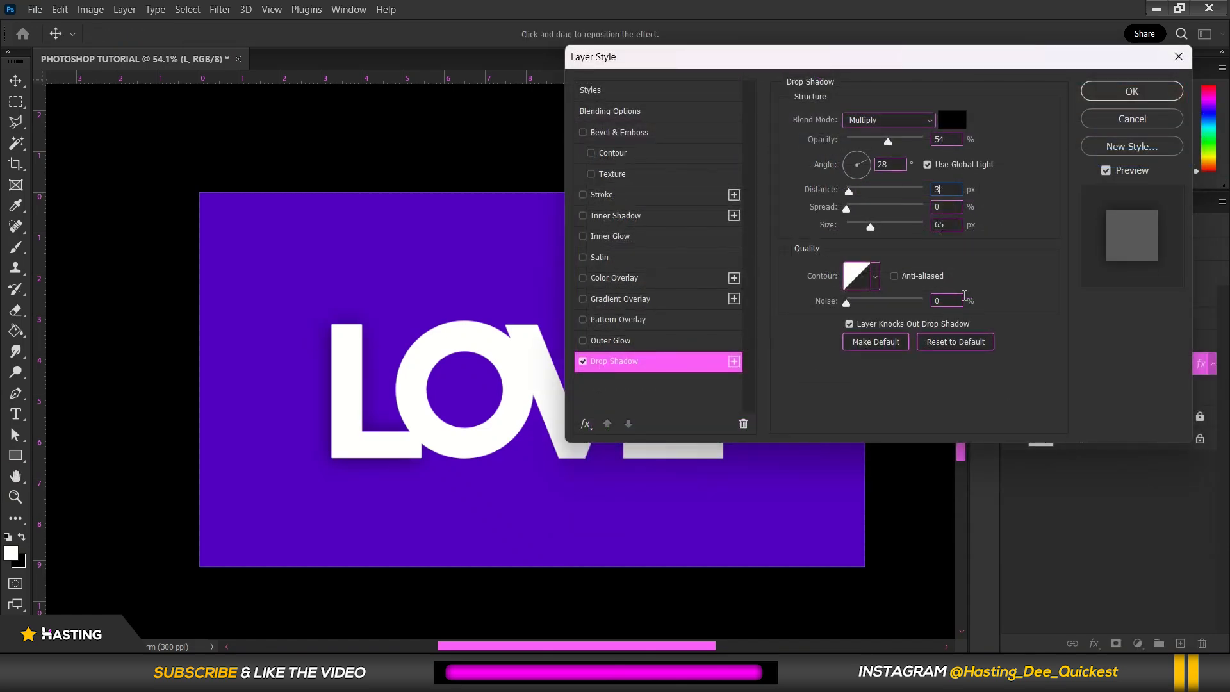
click(955, 342)
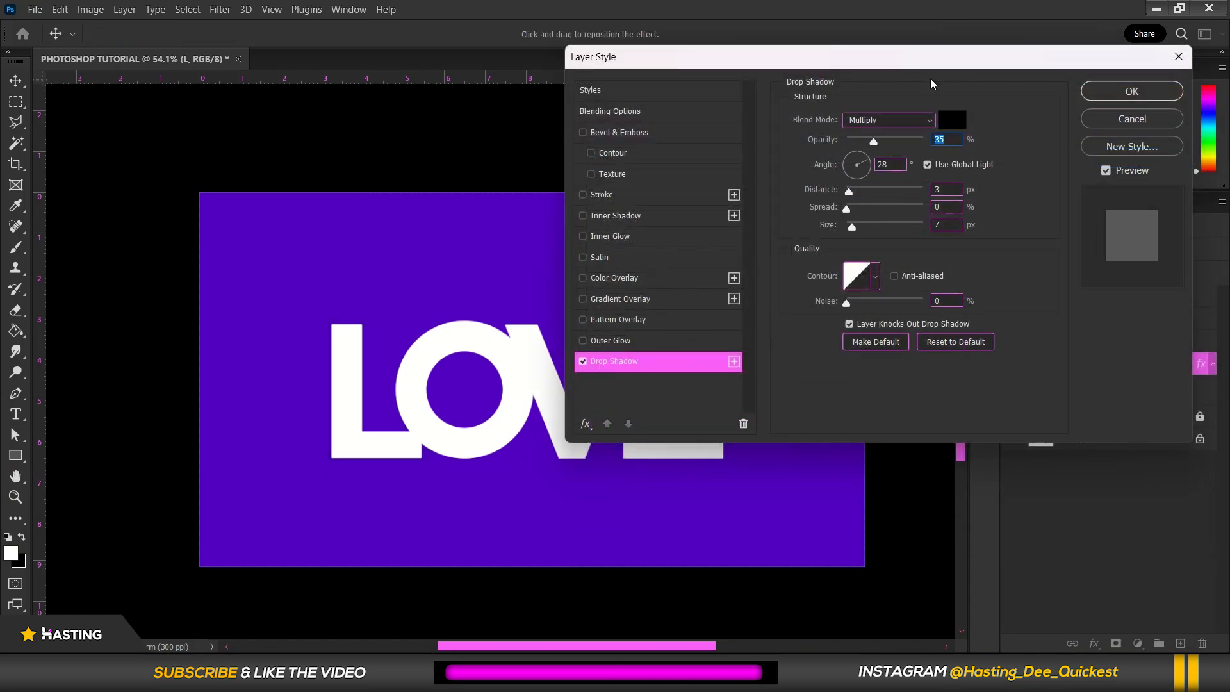
Set the L's drop shadow to 50% opacity, 30 px distance and 59 px size, and apply it
drag(876, 139, 900, 146)
drag(860, 192, 864, 191)
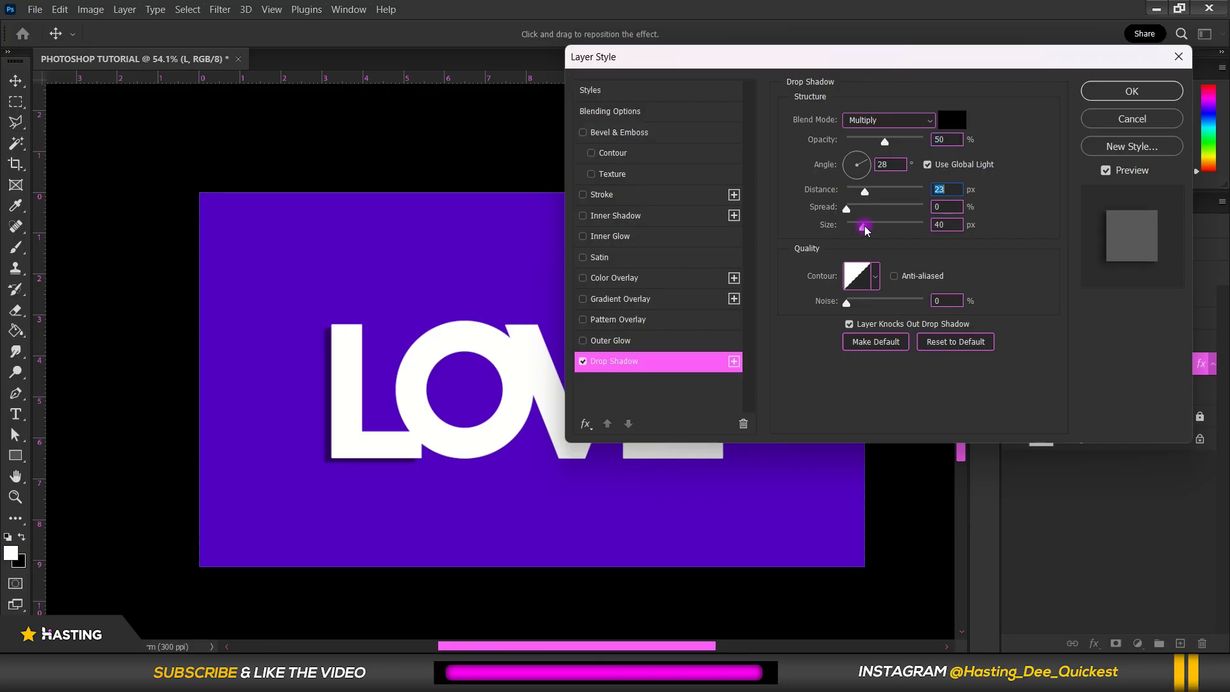
click(870, 226)
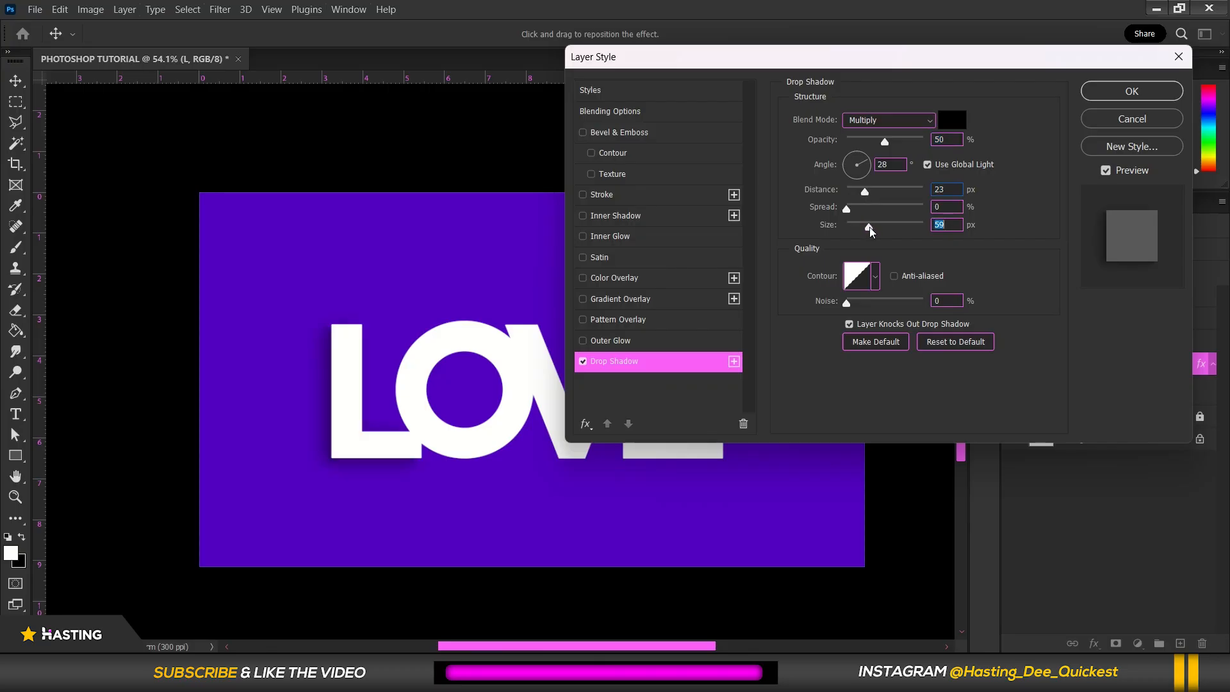
click(870, 192)
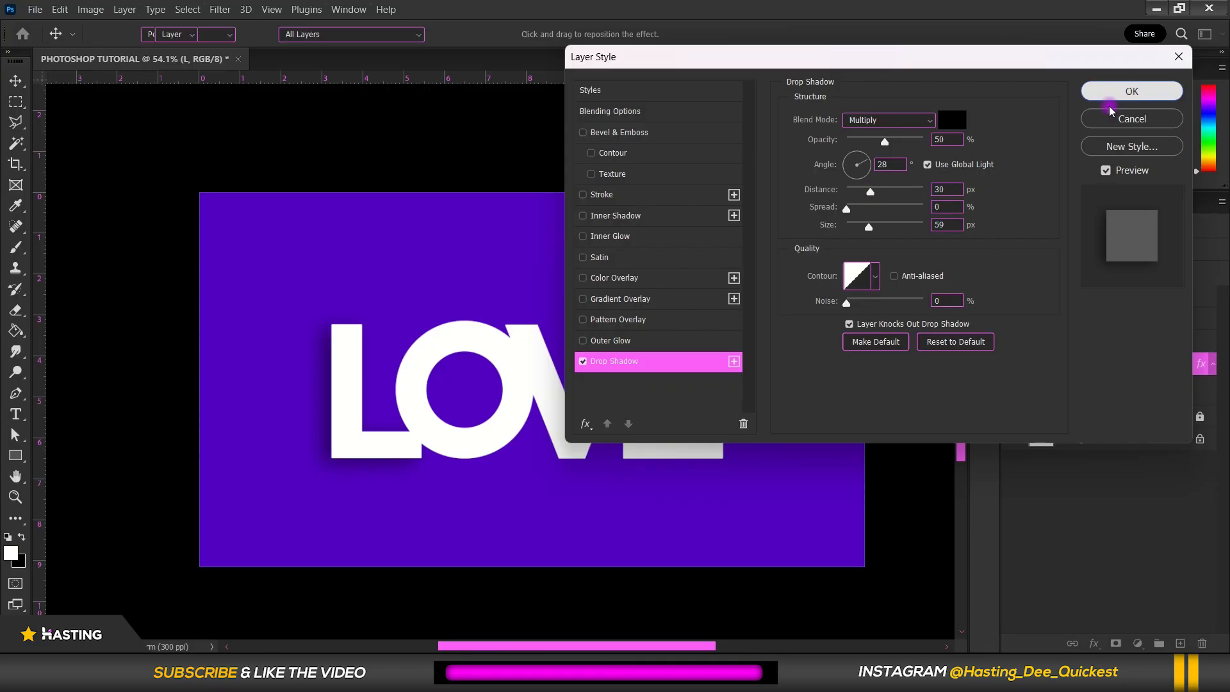
click(1131, 96)
Add a drop shadow to the O layer with a distance of 40 px and apply it
click(485, 450)
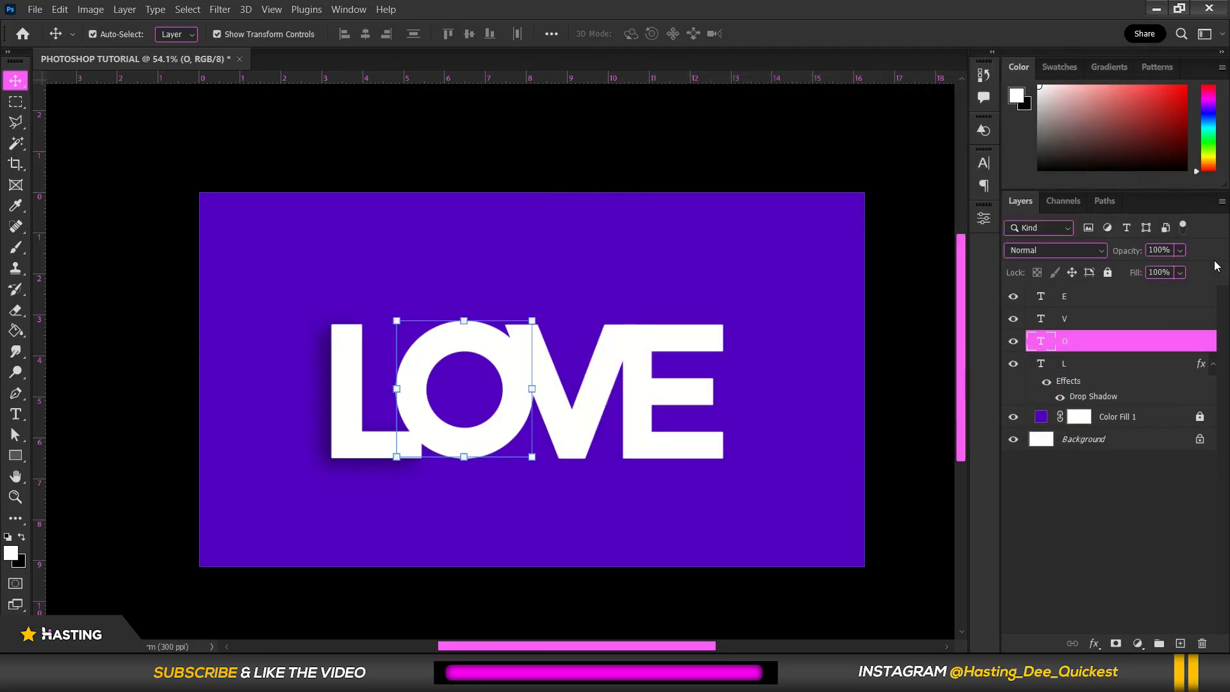
right_click(1113, 343)
click(1088, 24)
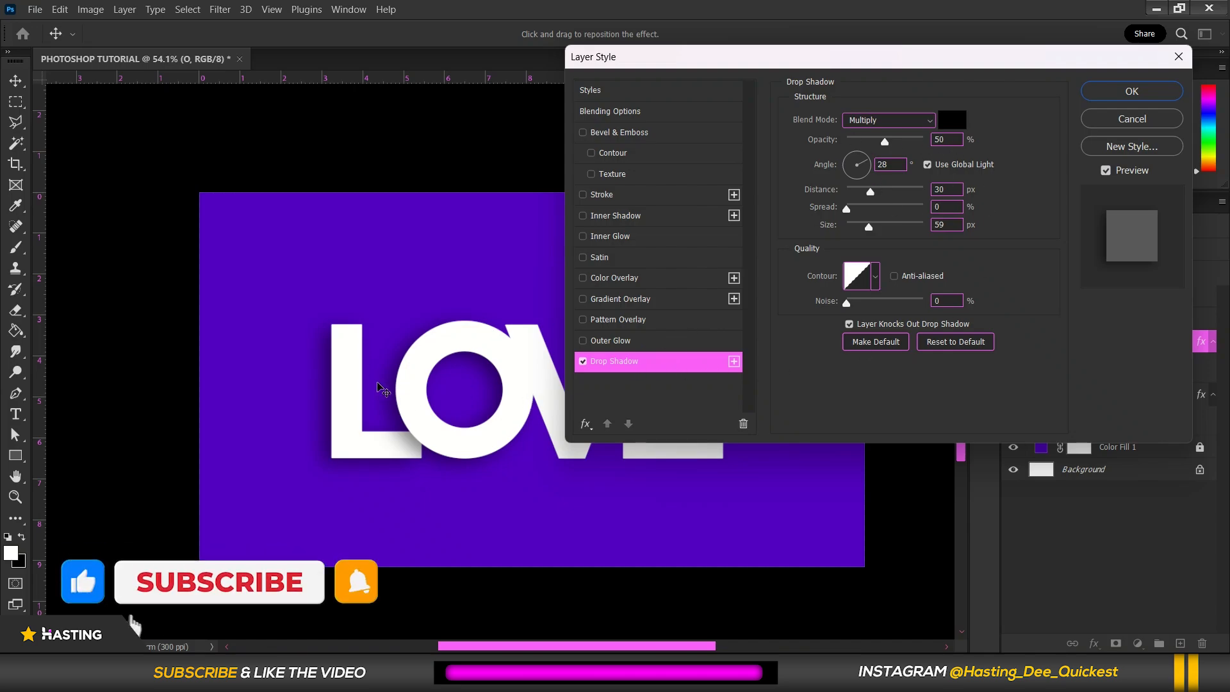
drag(870, 191, 878, 191)
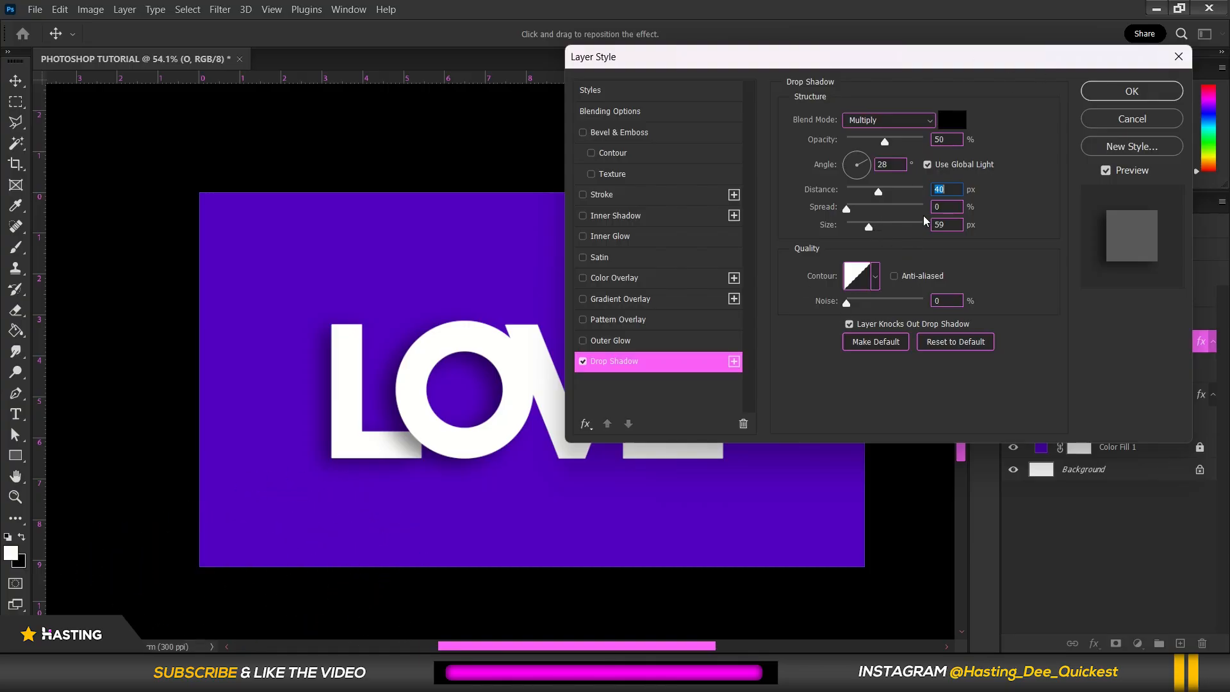
click(1115, 95)
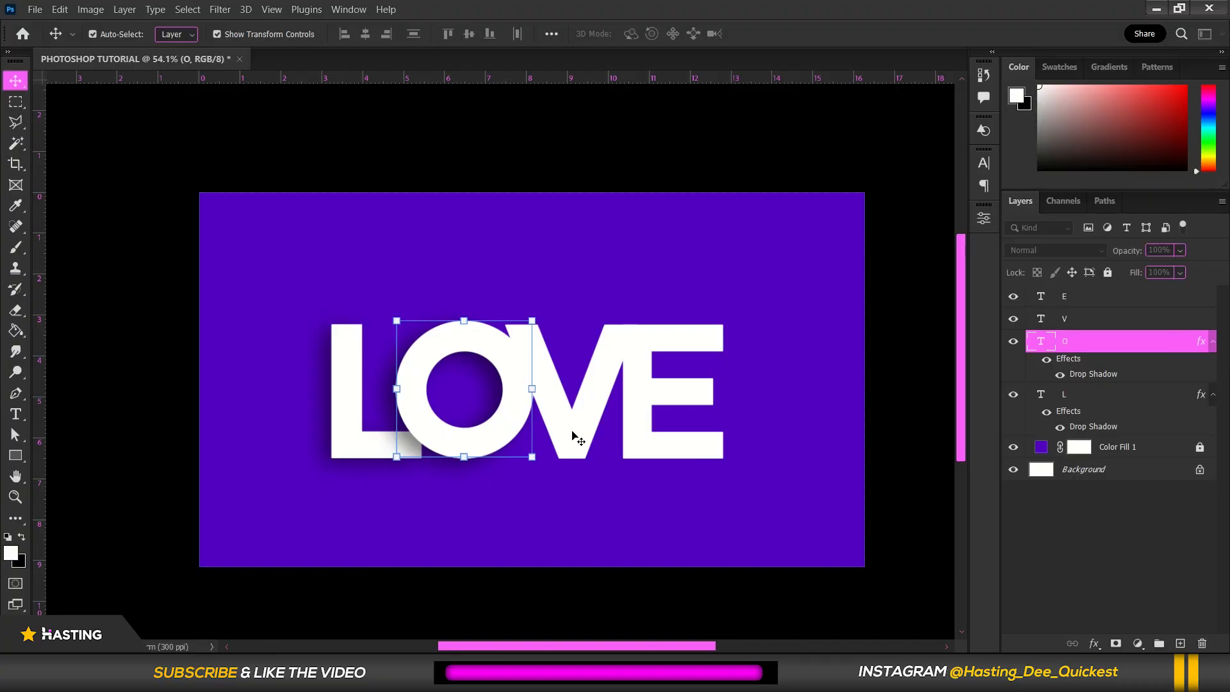
Copy the O layer's style and paste it onto the V and E layers
right_click(1107, 340)
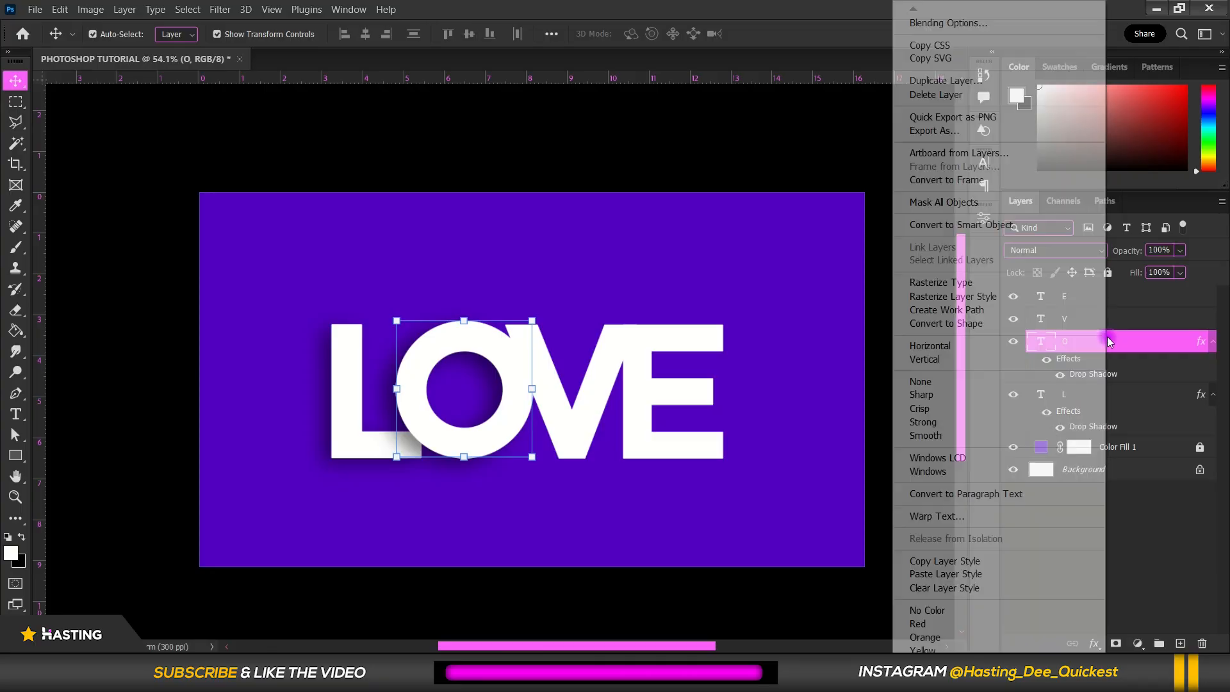
click(936, 561)
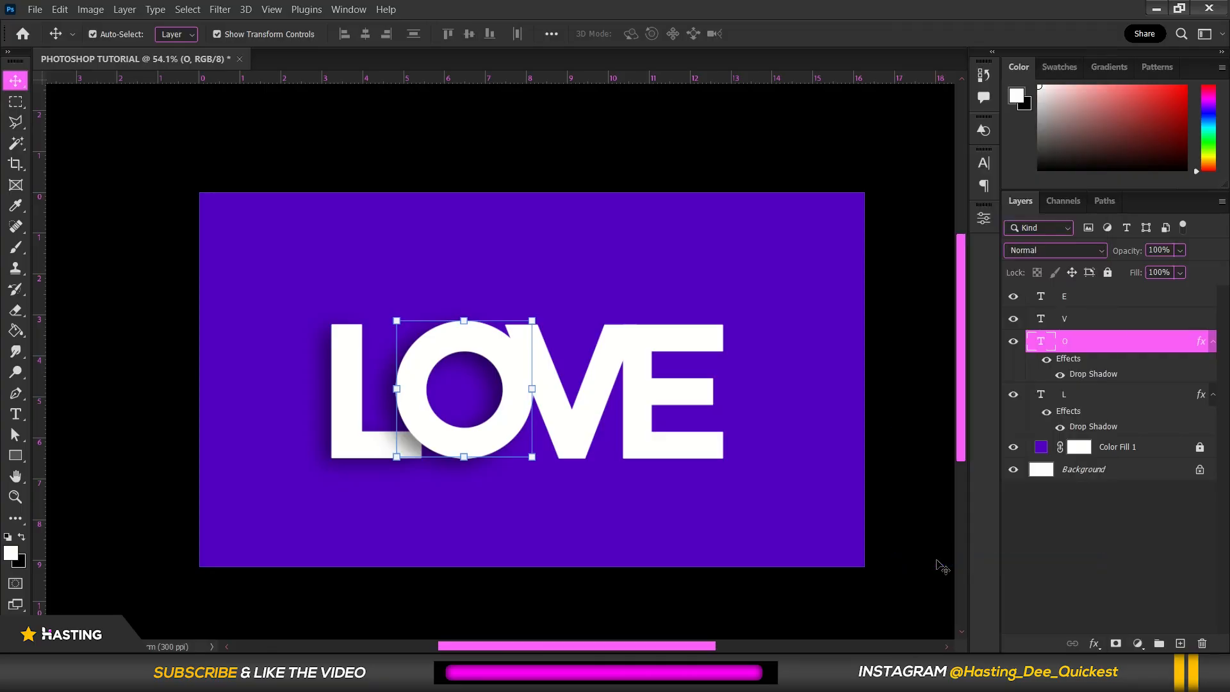
click(1129, 317)
right_click(1129, 317)
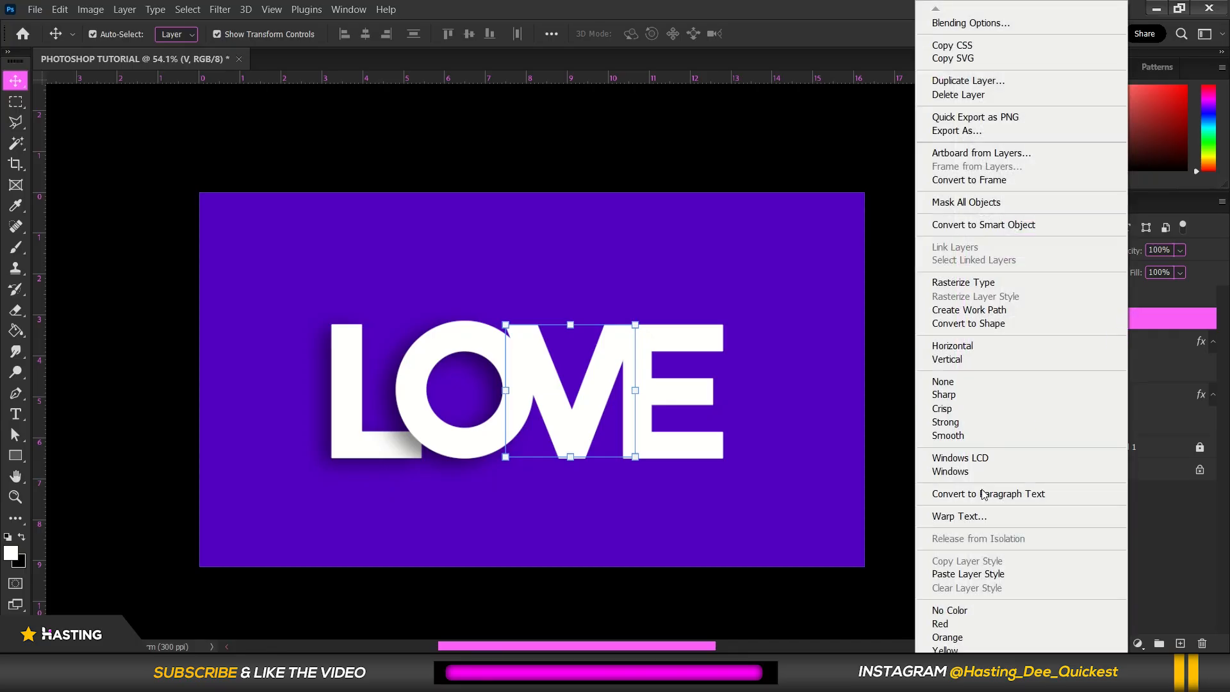
click(936, 574)
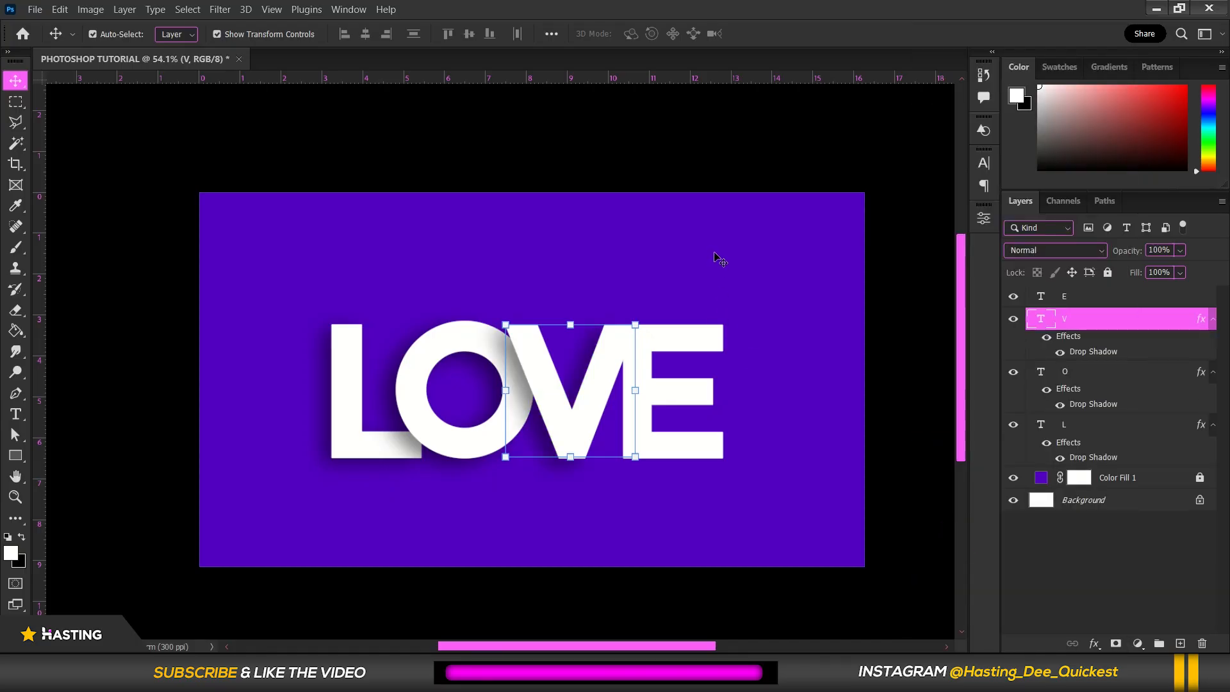
click(1103, 298)
right_click(1102, 299)
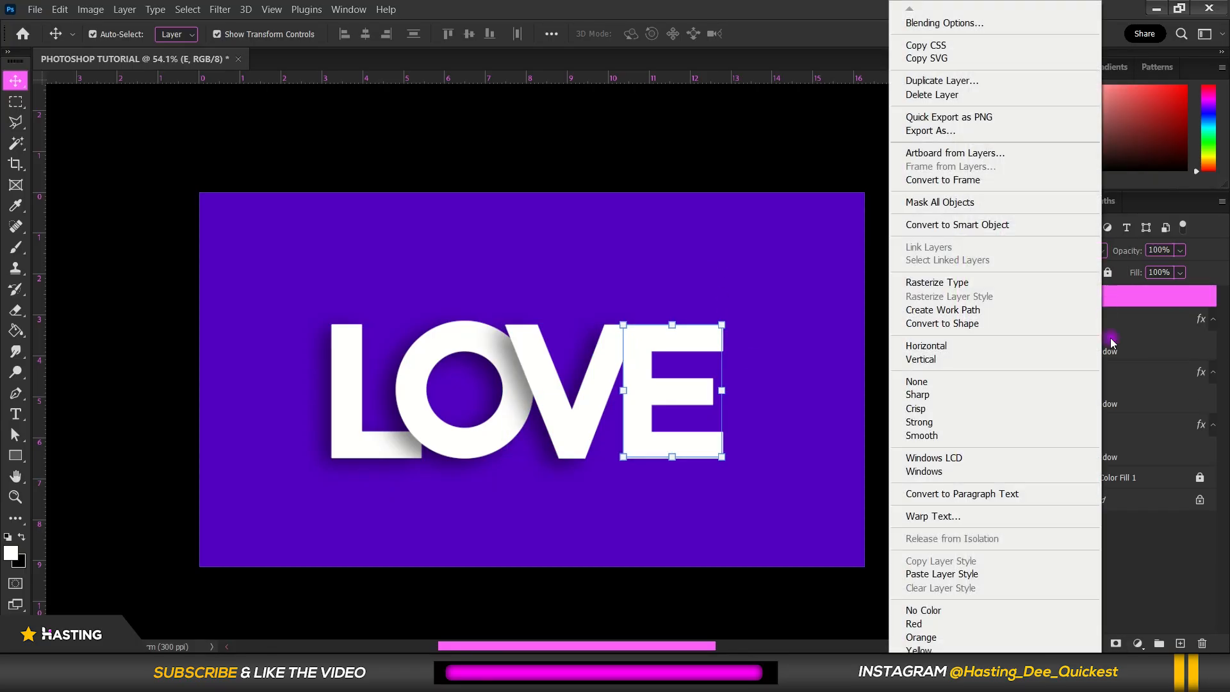
click(1003, 574)
click(308, 346)
Select the L, O, V and E text layers together and display their type properties
scroll(255, 306, up, 2)
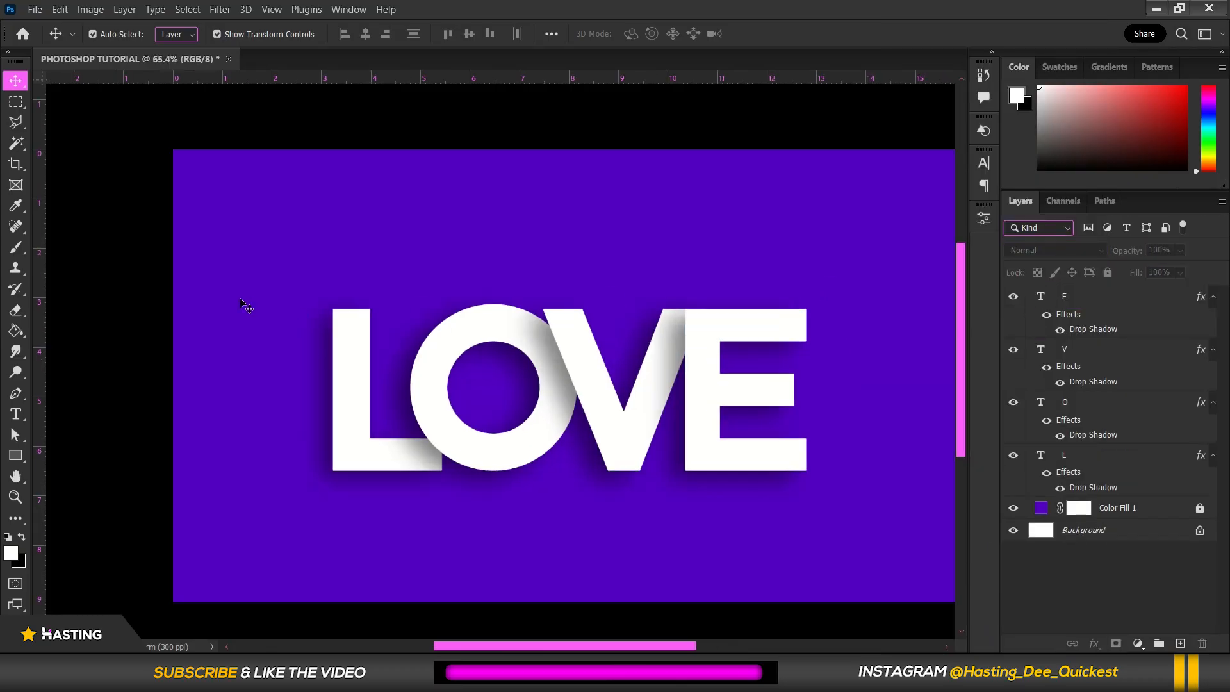
scroll(419, 408, down, 2)
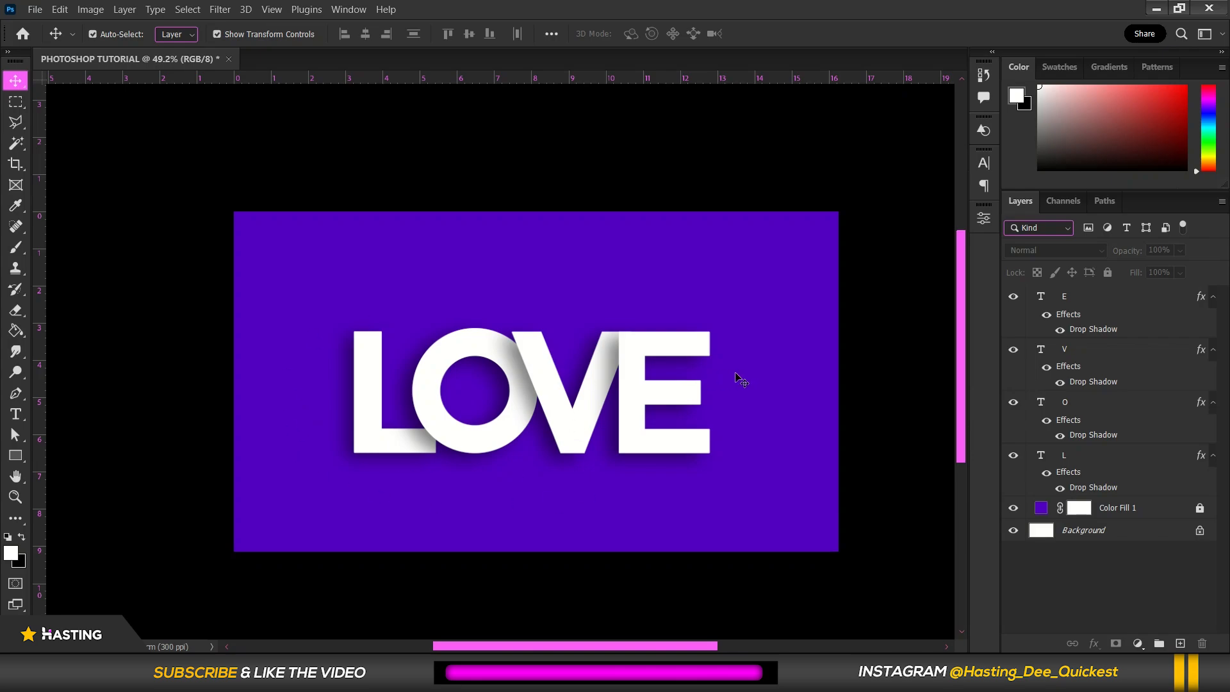
drag(753, 362, 333, 462)
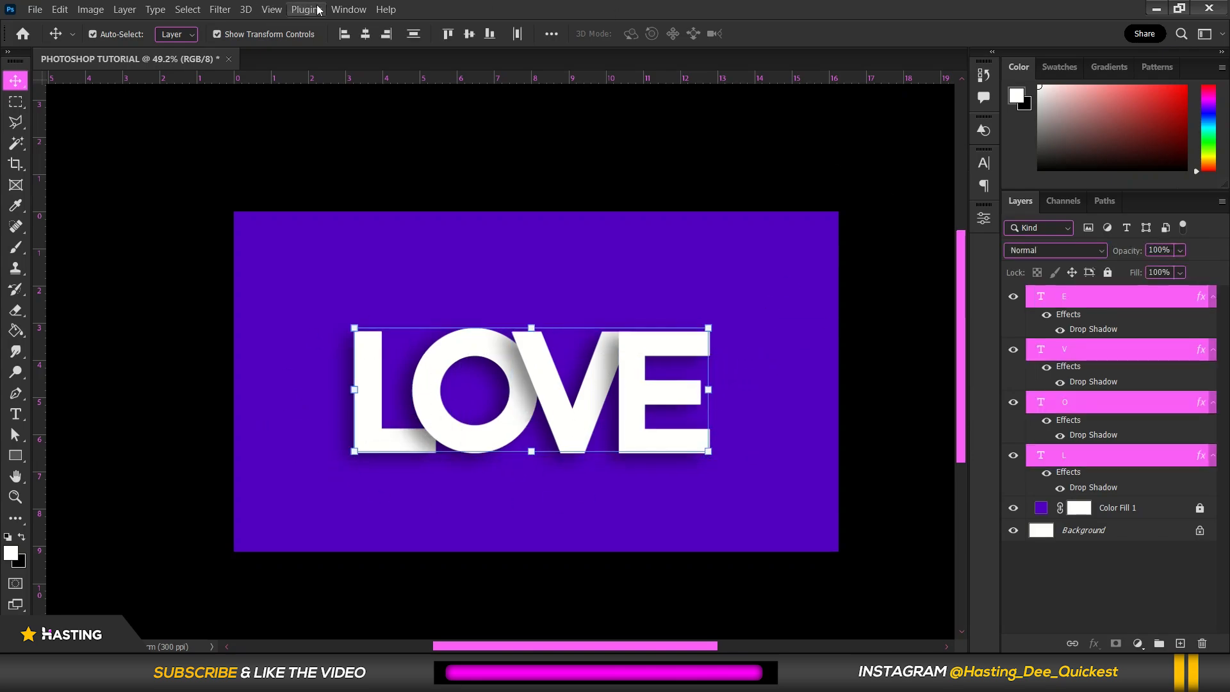
click(348, 9)
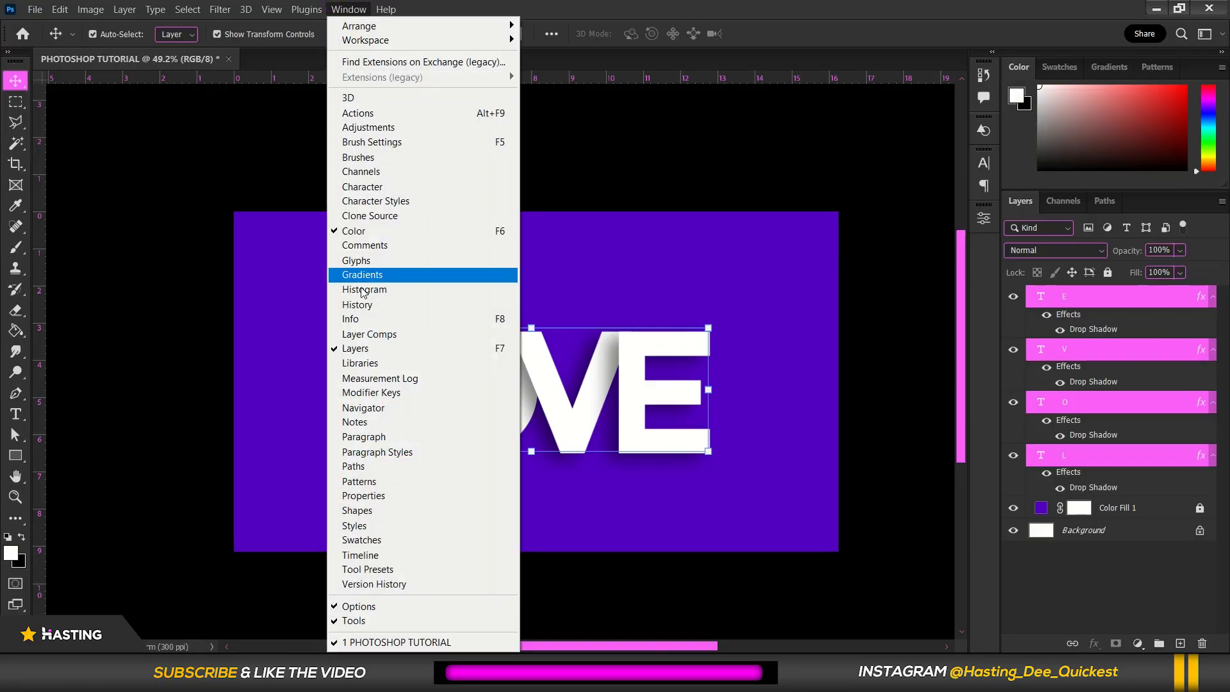
click(372, 496)
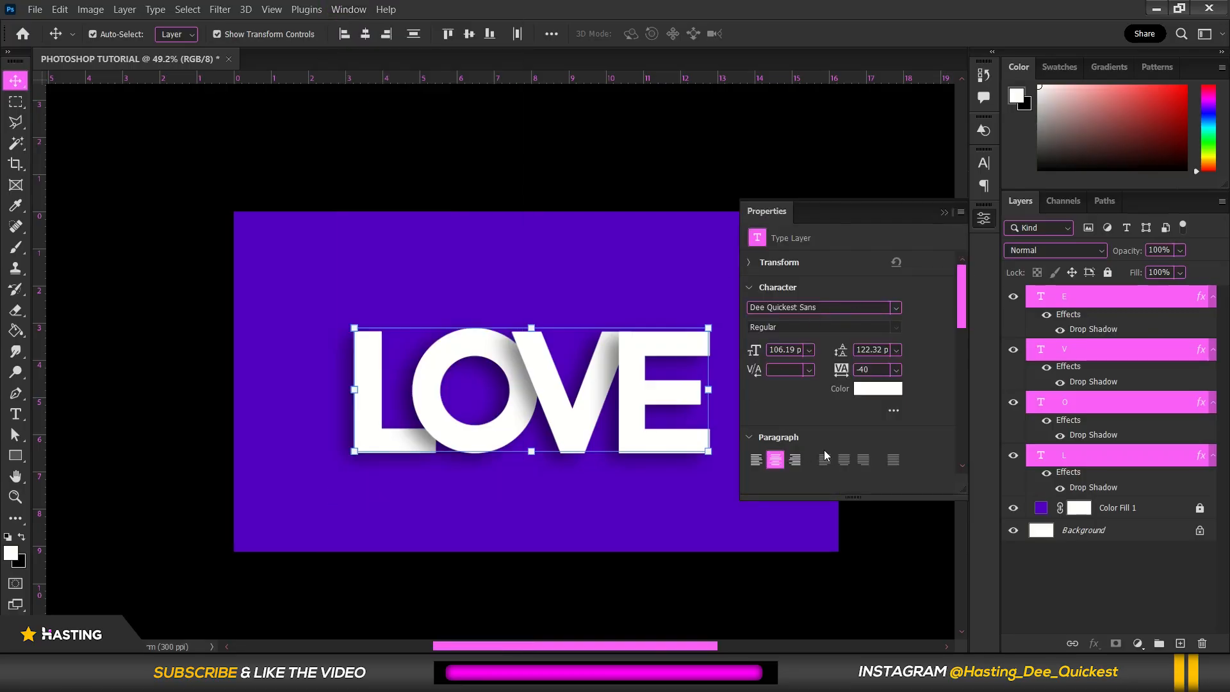
Change the text color of all four selected letters to bright yellow, close the properties and deselect the layers
click(876, 390)
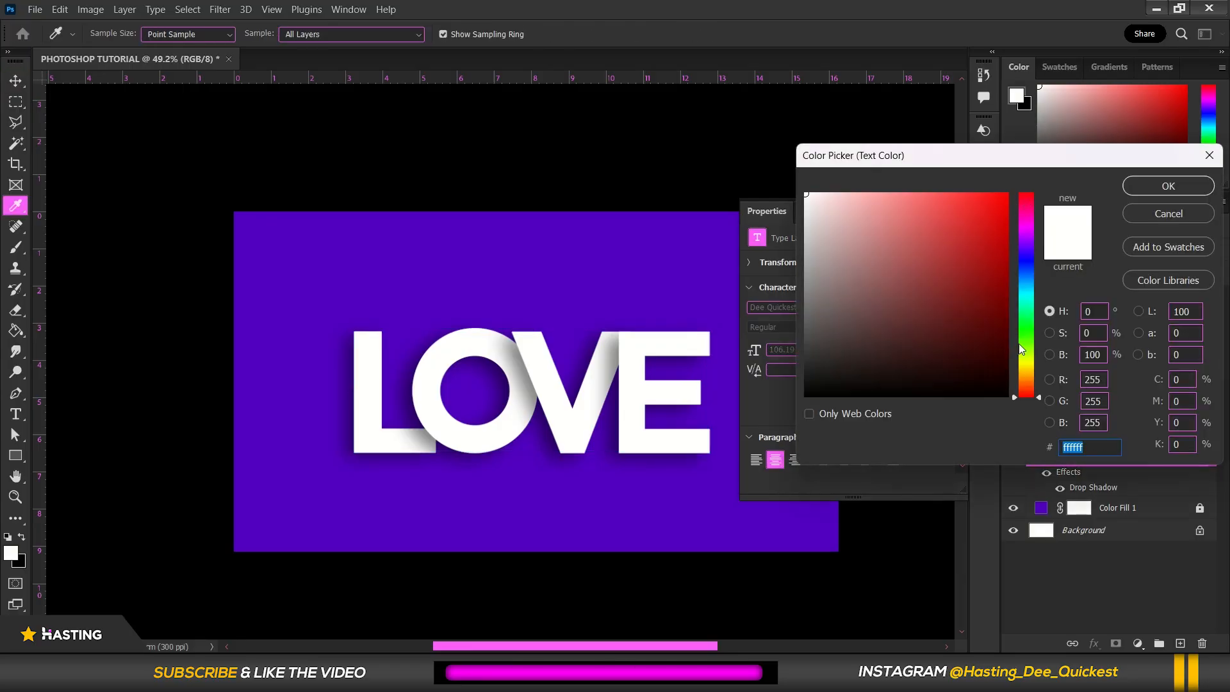
click(1027, 368)
click(952, 219)
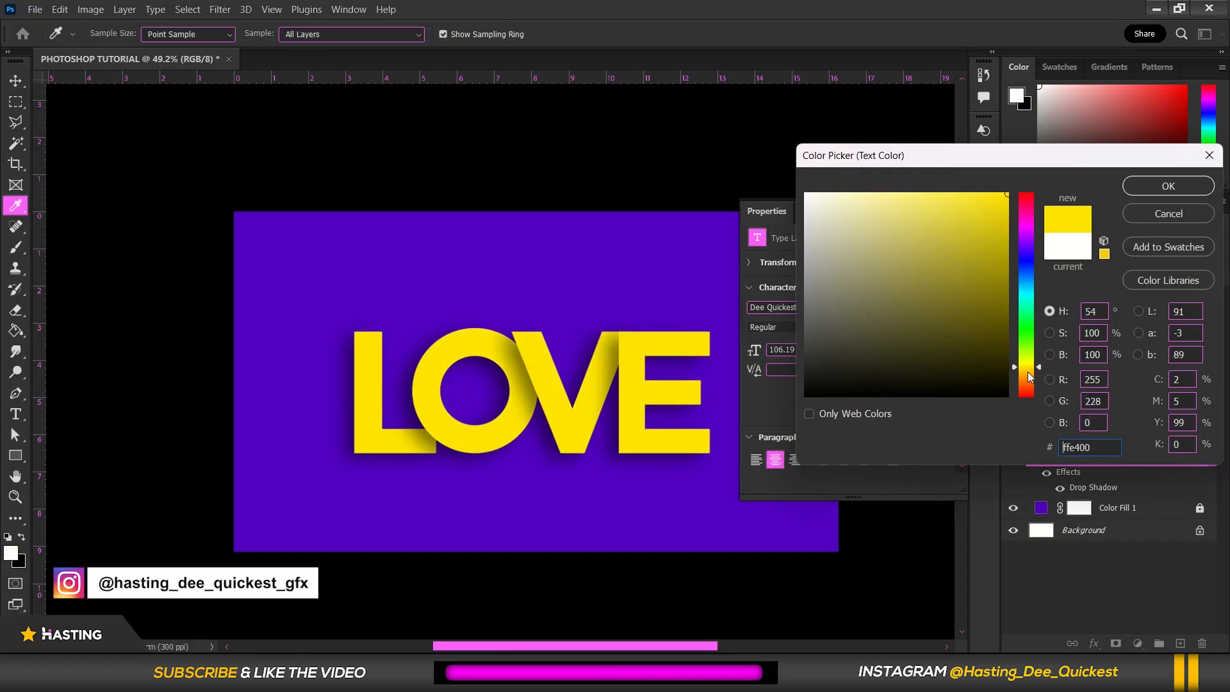
drag(1028, 370, 1030, 380)
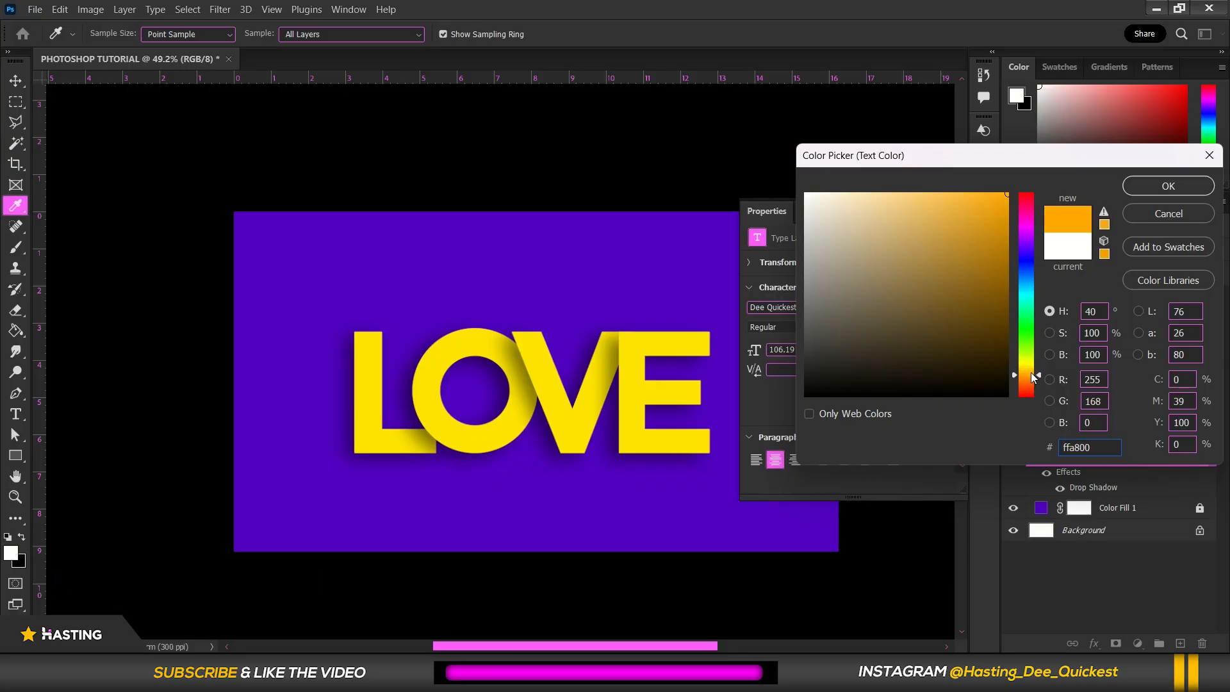
click(1031, 372)
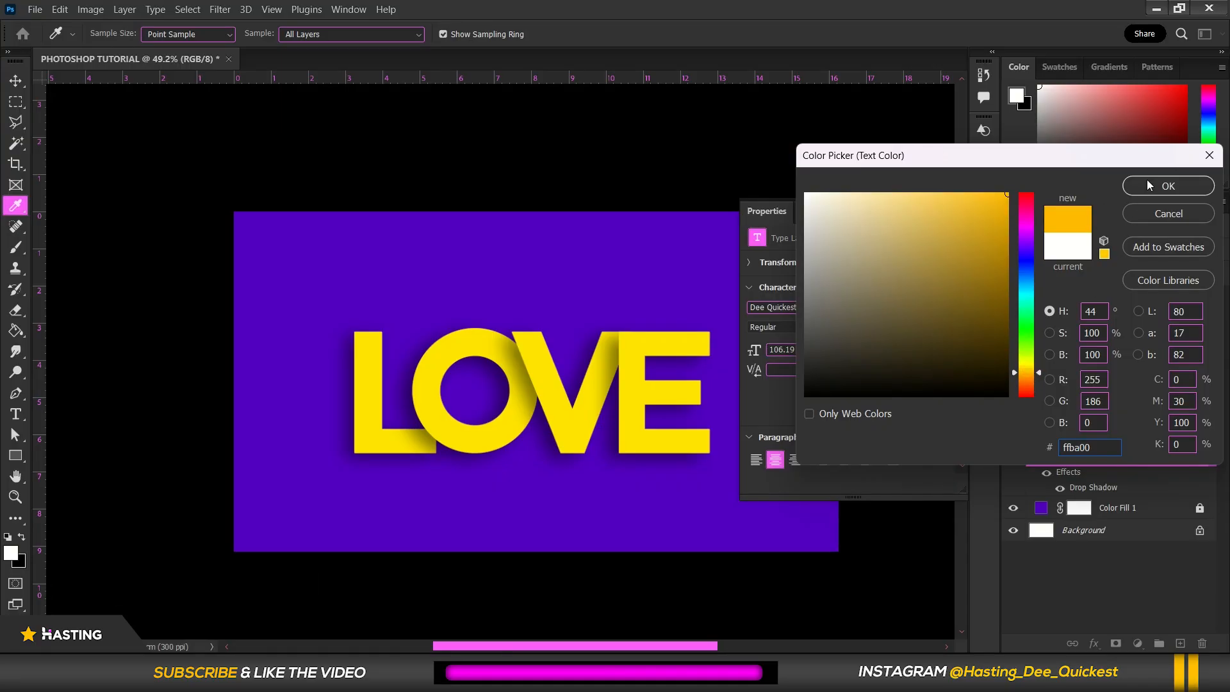
click(1024, 369)
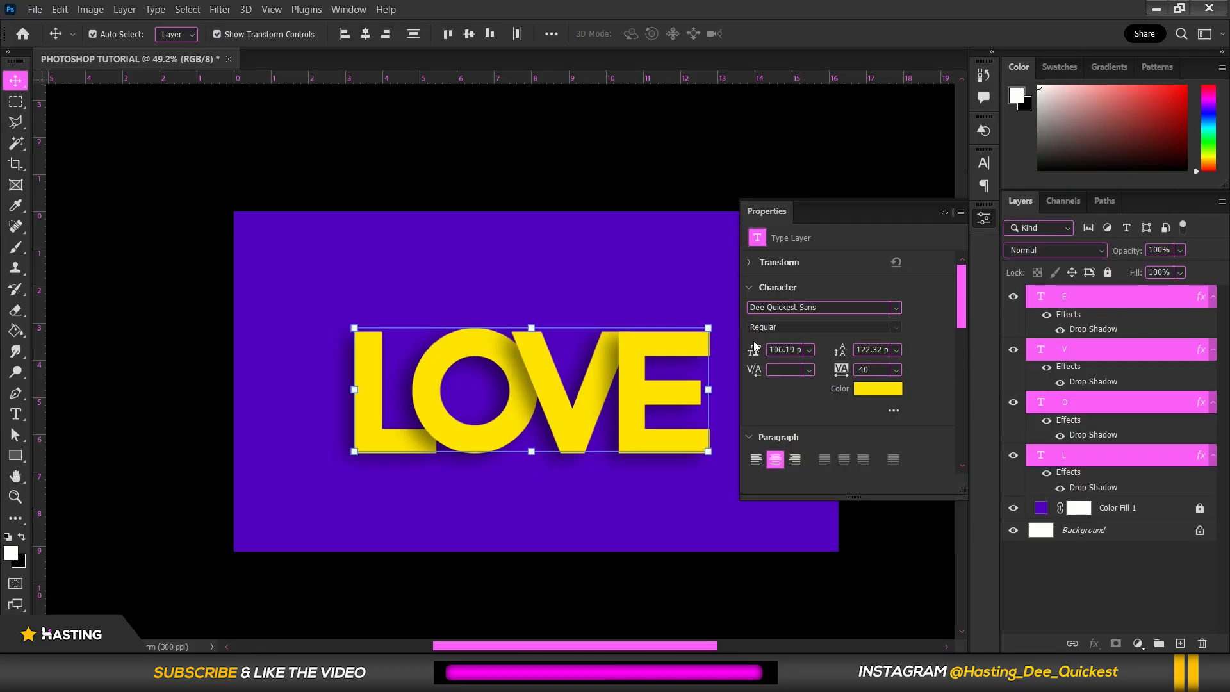
click(942, 213)
click(751, 132)
scroll(562, 463, down, 1)
scroll(464, 462, up, 2)
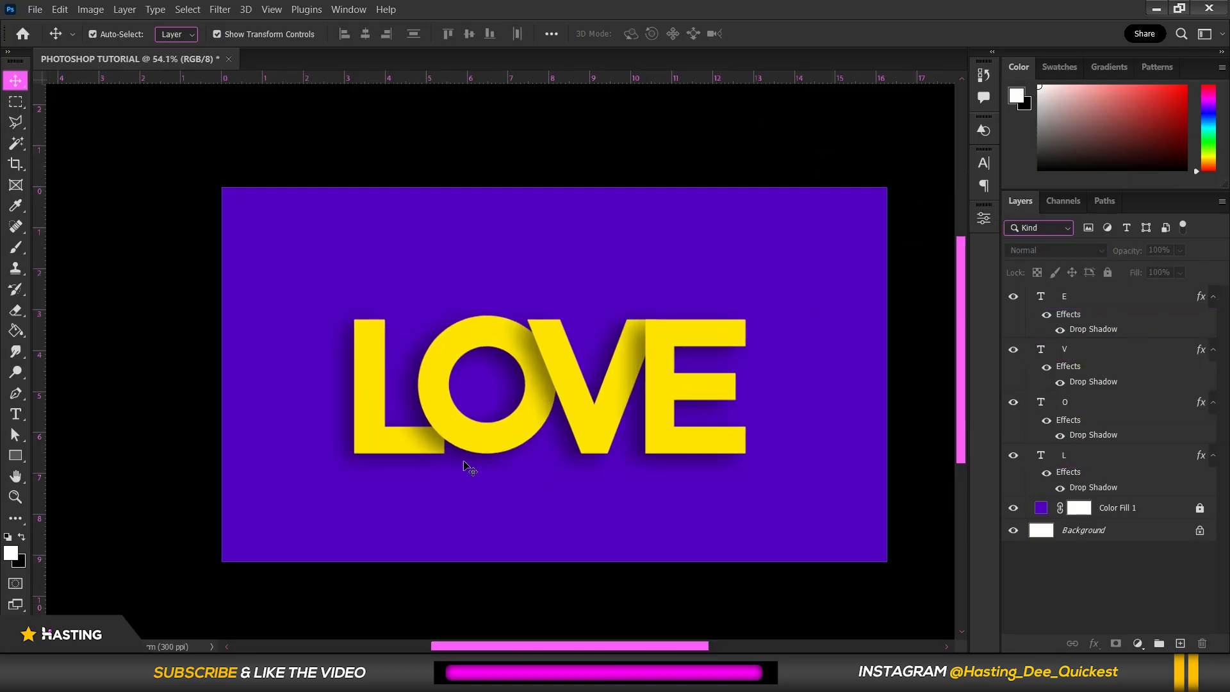
scroll(467, 466, up, 1)
scroll(678, 435, down, 2)
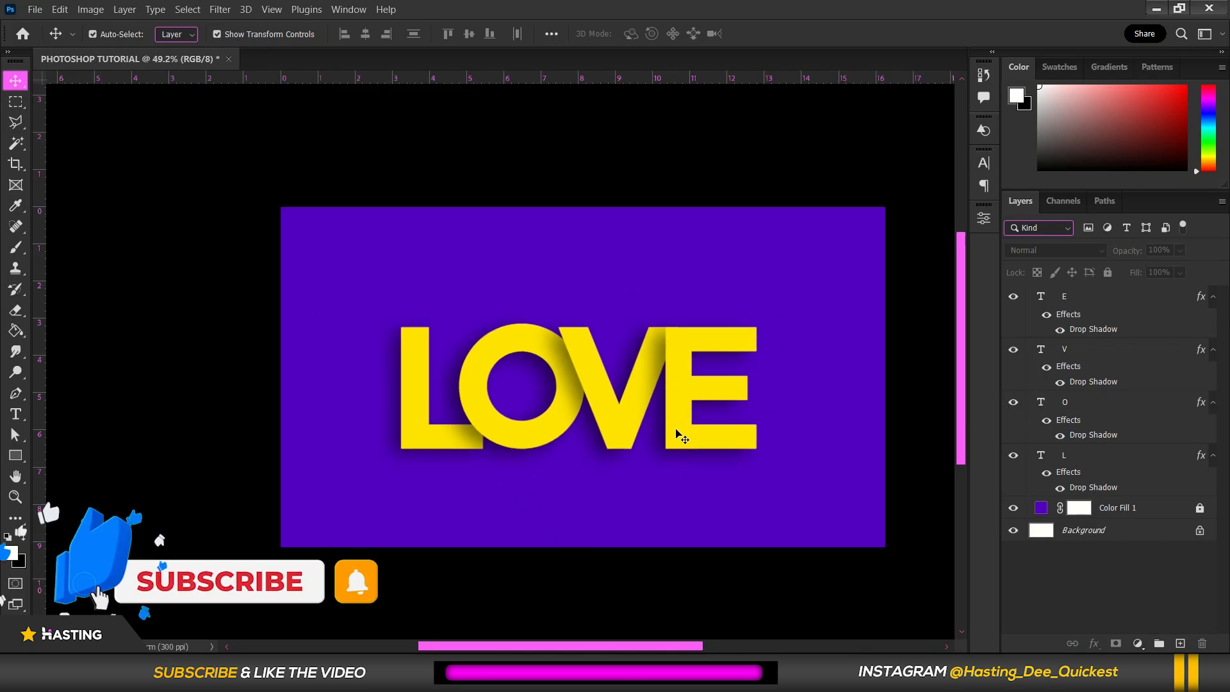